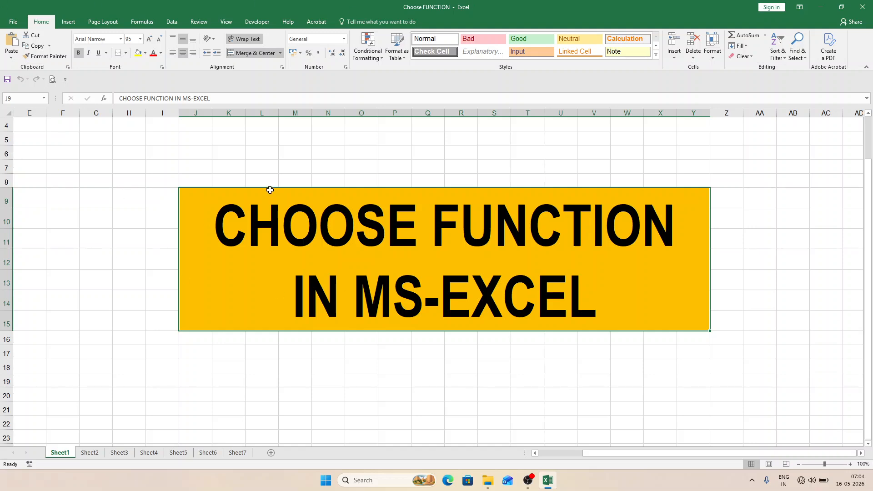
# Look up the CHOOSE function's description among the Lookup & Reference functions
pyautogui.click(146, 24)
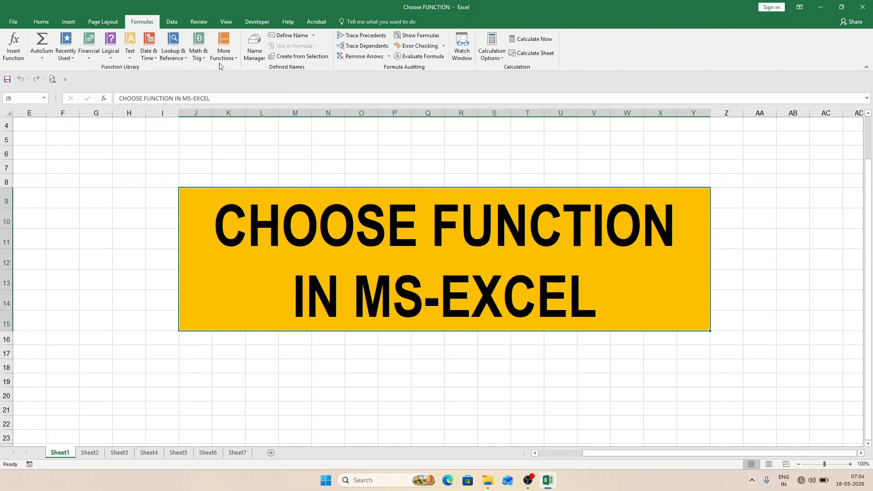
pyautogui.click(185, 61)
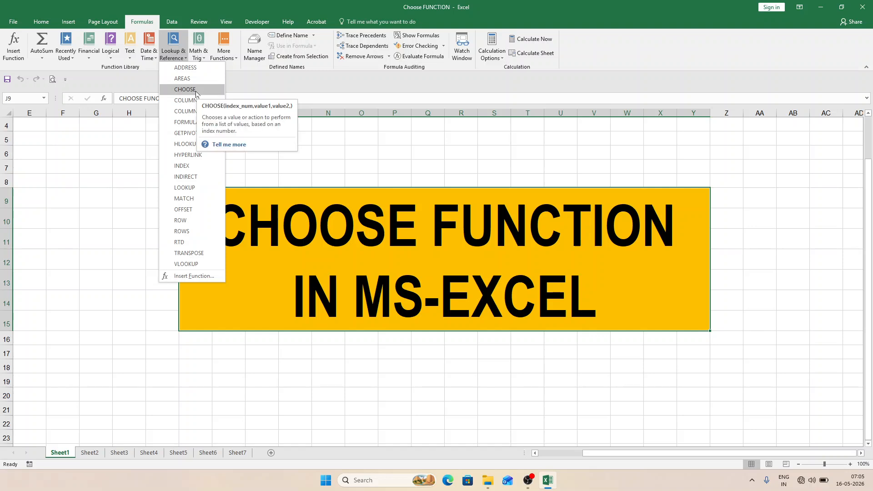
pyautogui.click(439, 172)
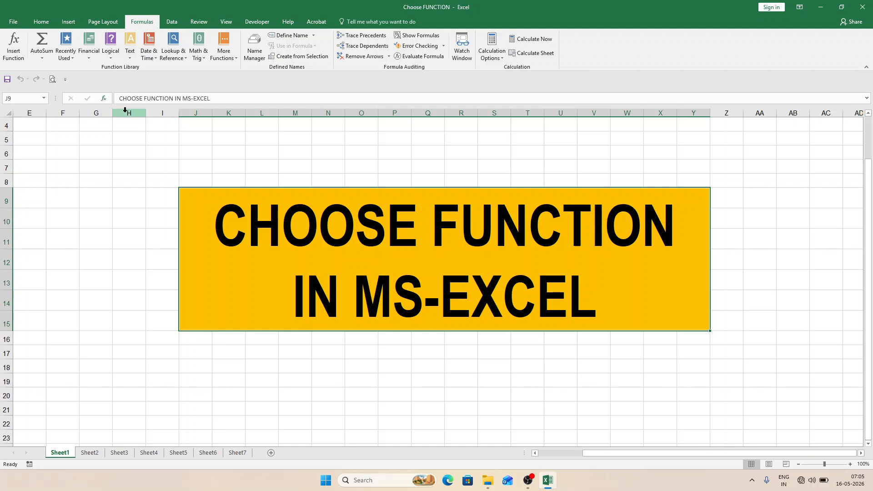
# Search the Insert Function dialog for CHOOSE and open the function's arguments
pyautogui.click(104, 101)
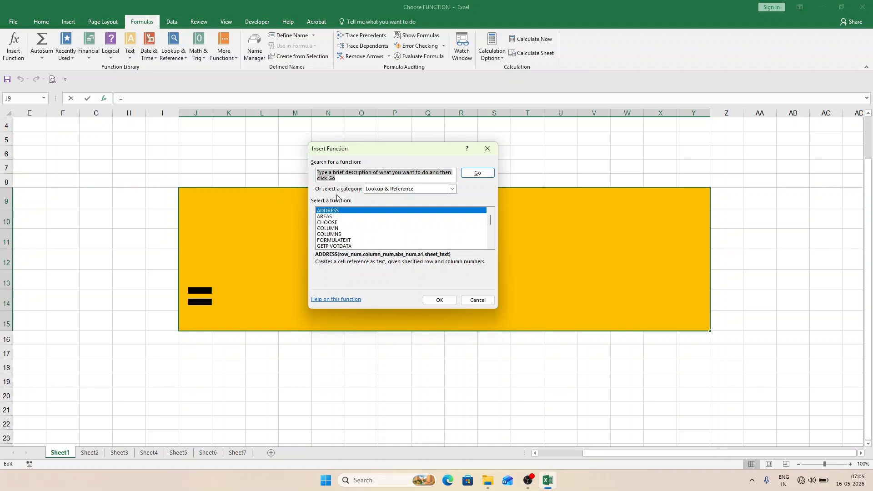
pyautogui.press('capslock')
pyautogui.write('CHOOSE')
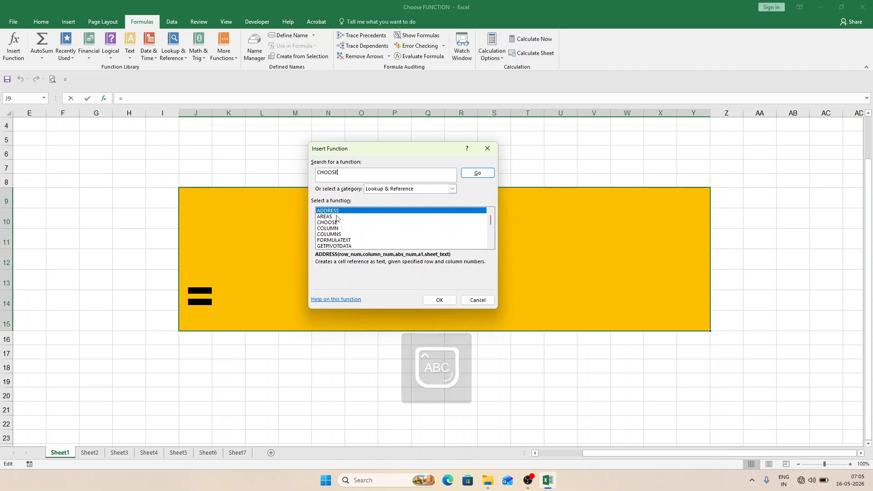
pyautogui.click(477, 173)
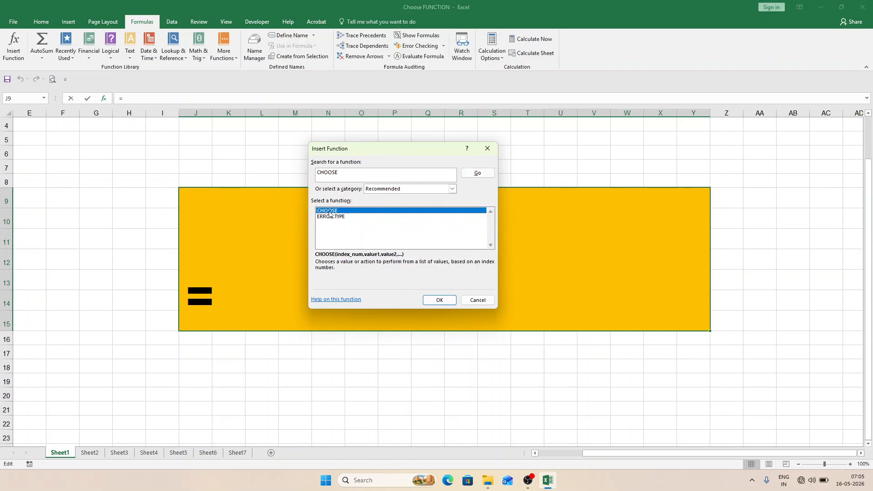
pyautogui.click(438, 302)
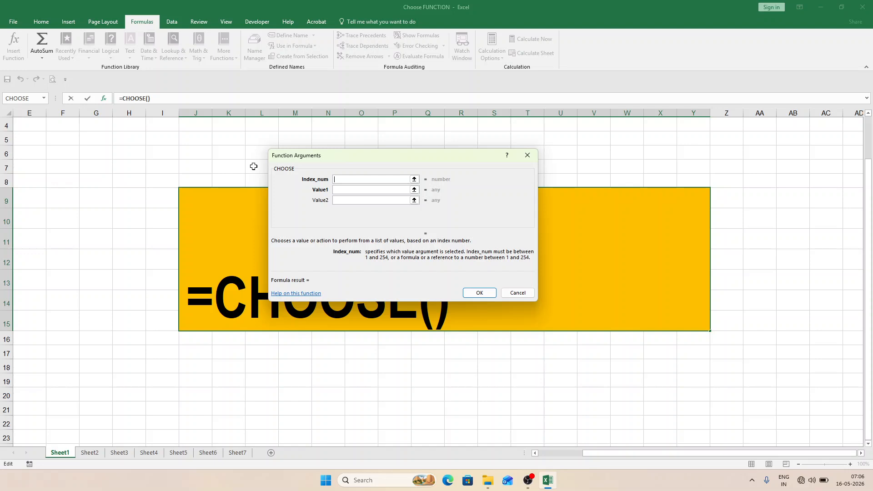
# Examine the descriptions of the Value1, Value2 and Value3 arguments of CHOOSE
pyautogui.click(355, 190)
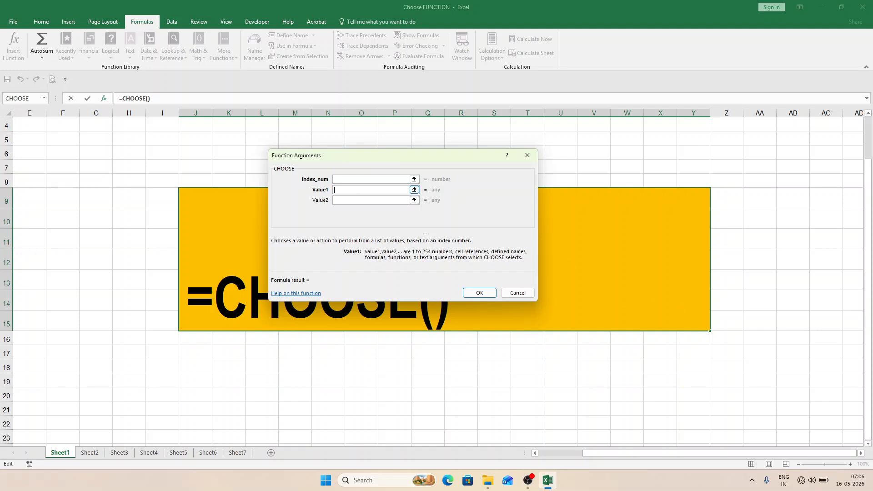
pyautogui.click(335, 201)
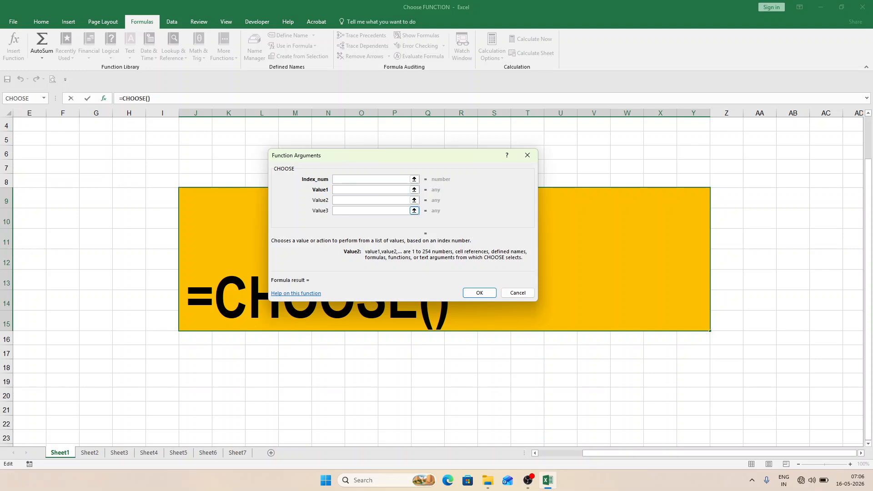
pyautogui.click(355, 211)
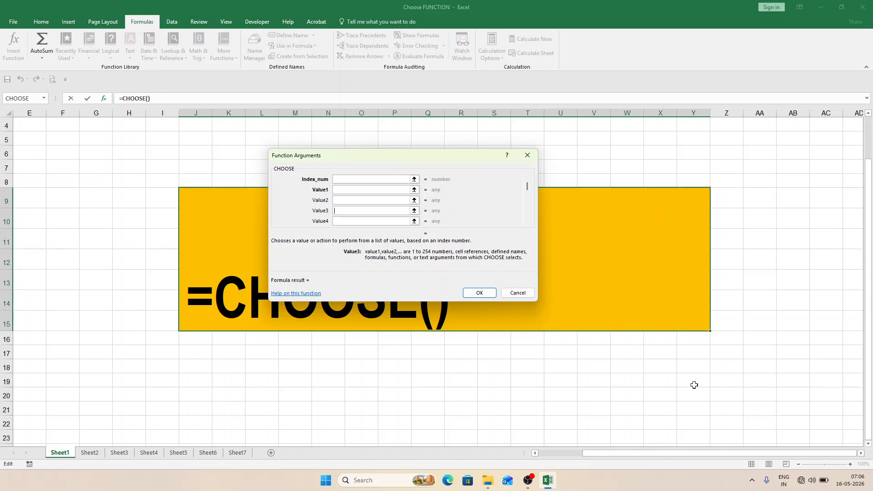
pyautogui.click(470, 295)
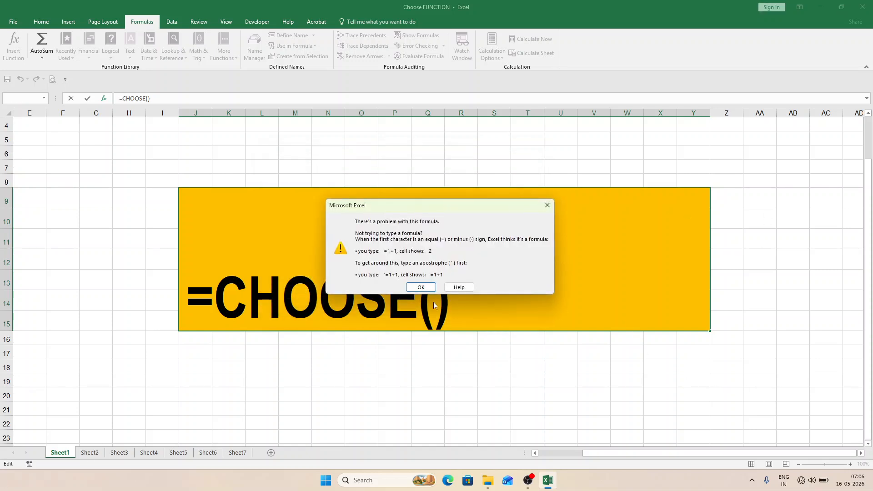
pyautogui.press('Return')
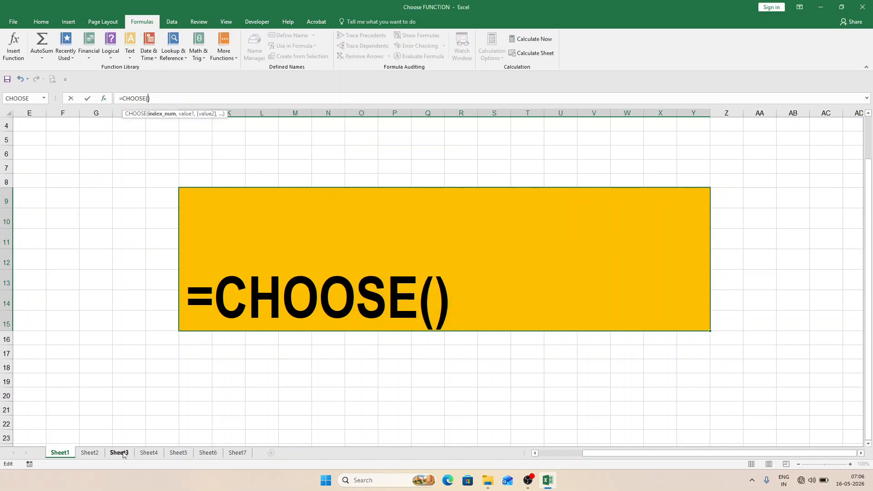
pyautogui.click(90, 452)
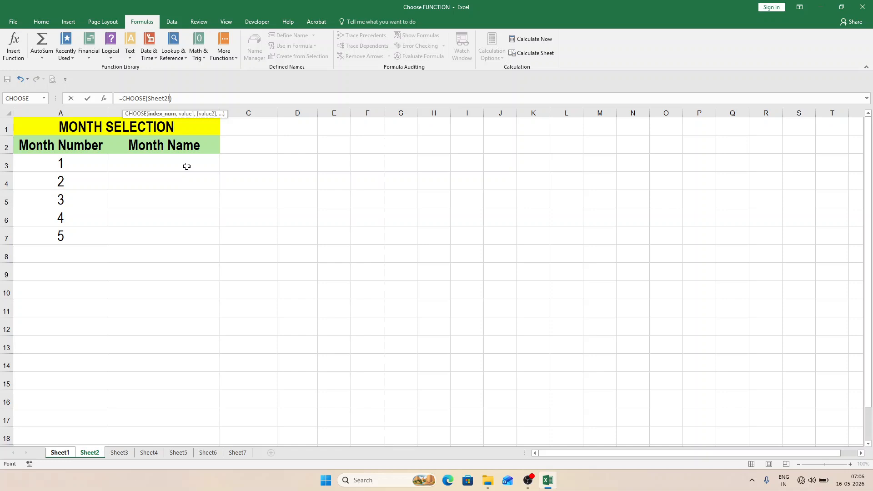
pyautogui.click(184, 165)
pyautogui.write('=')
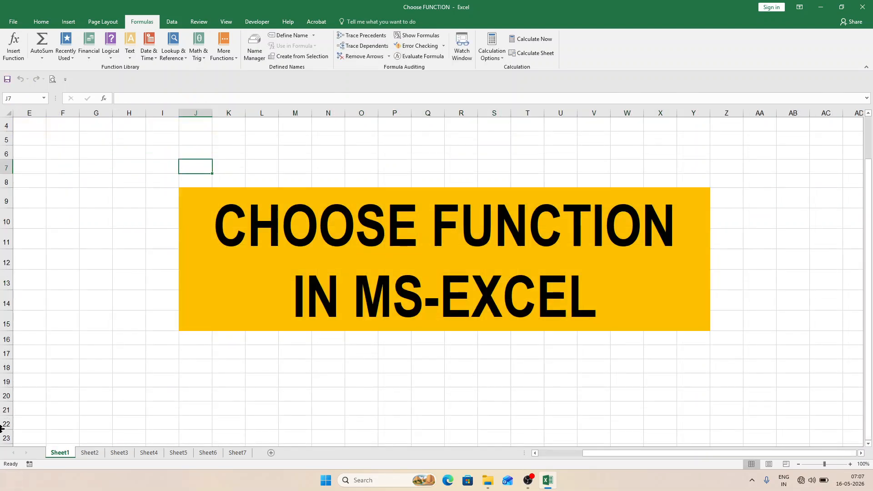
# In cell B3 of Sheet2, begin a CHOOSE formula that uses A3 as the index number
pyautogui.click(90, 453)
pyautogui.click(166, 165)
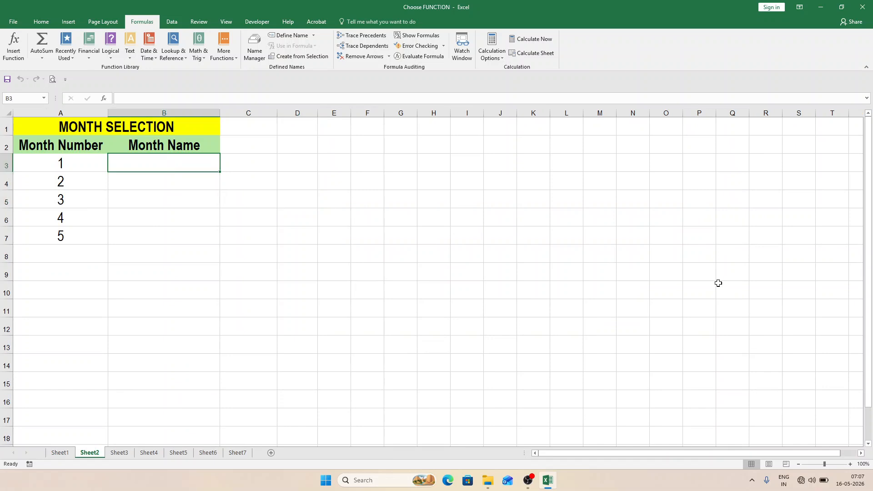
pyautogui.write('=CHOOSE(')
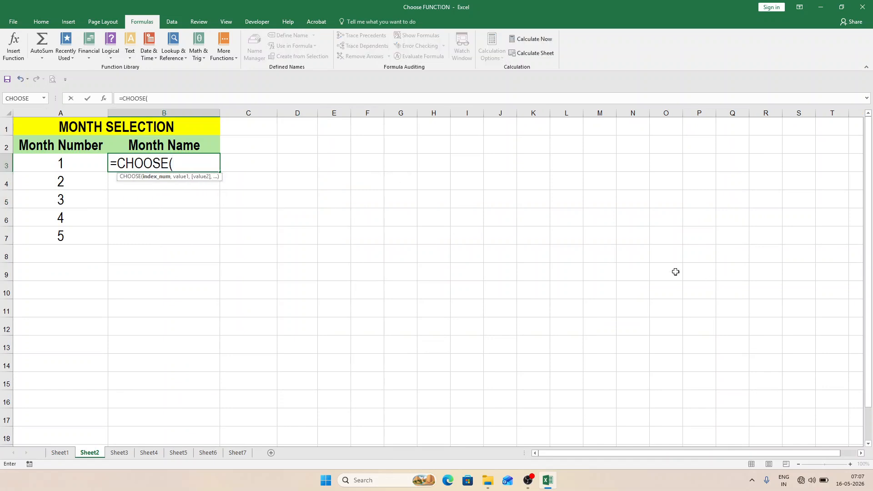
pyautogui.click(72, 163)
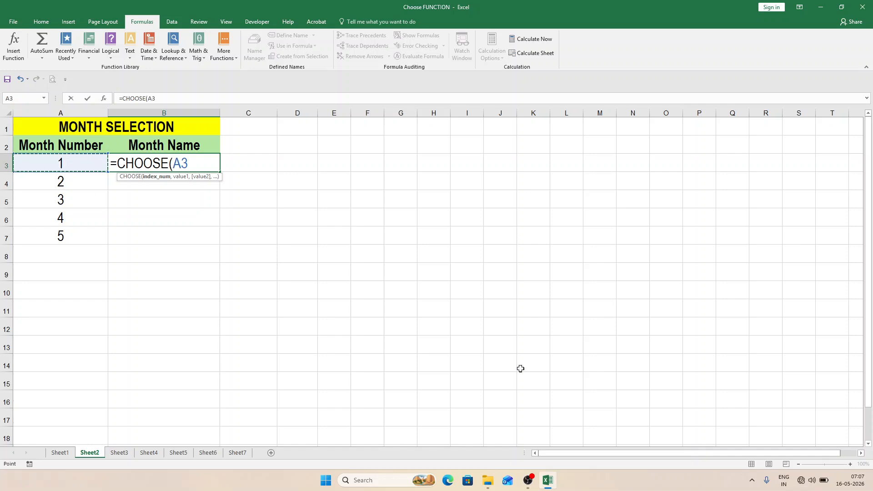
pyautogui.write(',"')
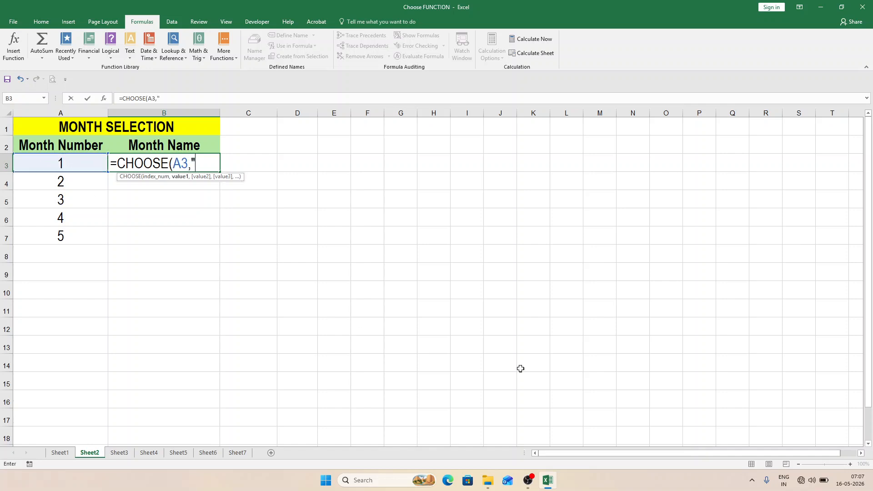
# Add January, February, March, April and May as the CHOOSE values and close the formula
pyautogui.press('capslock')
pyautogui.write('Jasn')
pyautogui.press('BackSpace')
pyautogui.press('BackSpace')
pyautogui.write('nu')
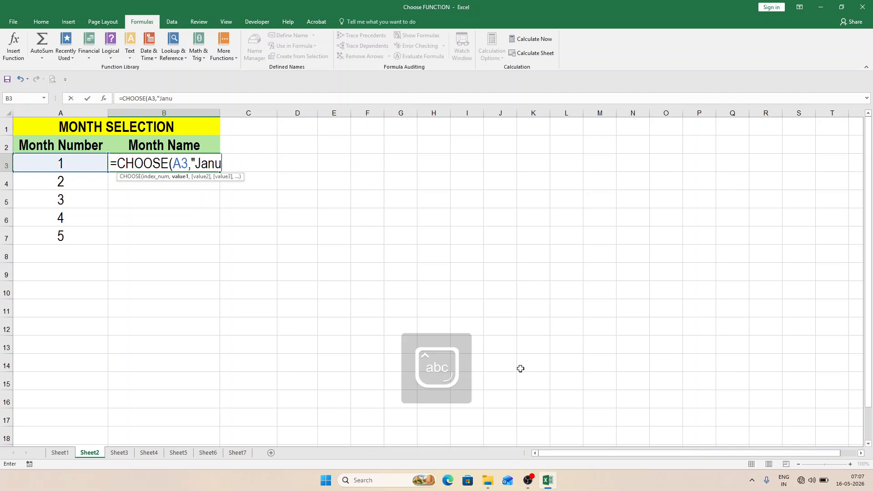
pyautogui.write('ary","Febr')
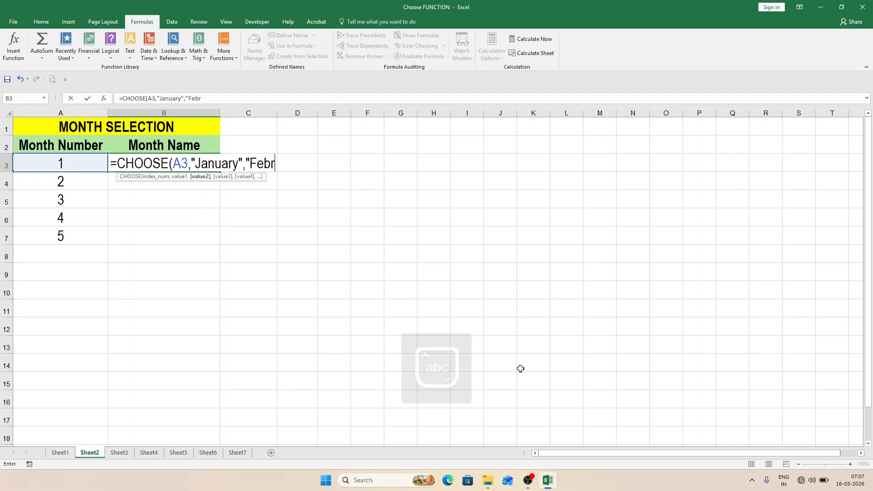
pyautogui.write('uary",')
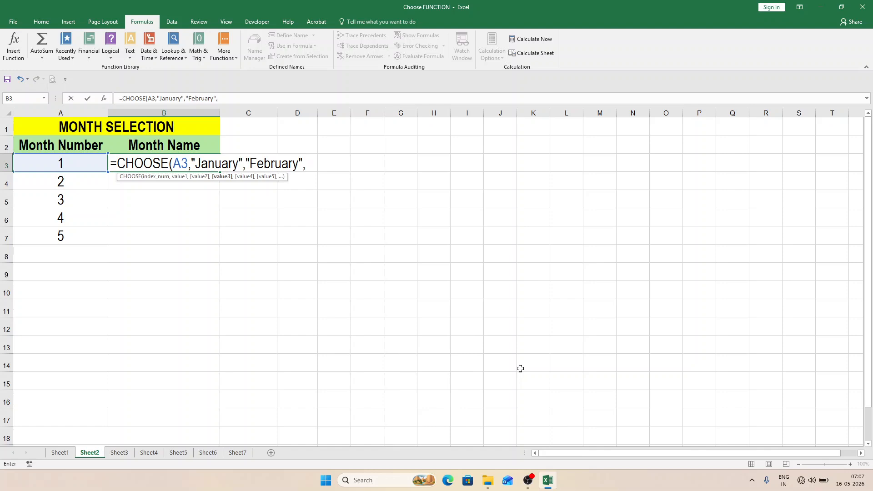
pyautogui.write('March","Ap')
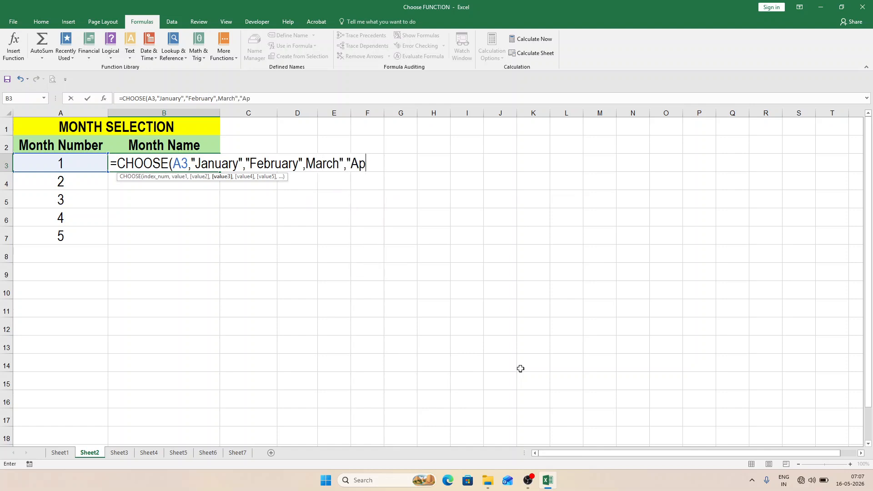
pyautogui.write('ril","M')
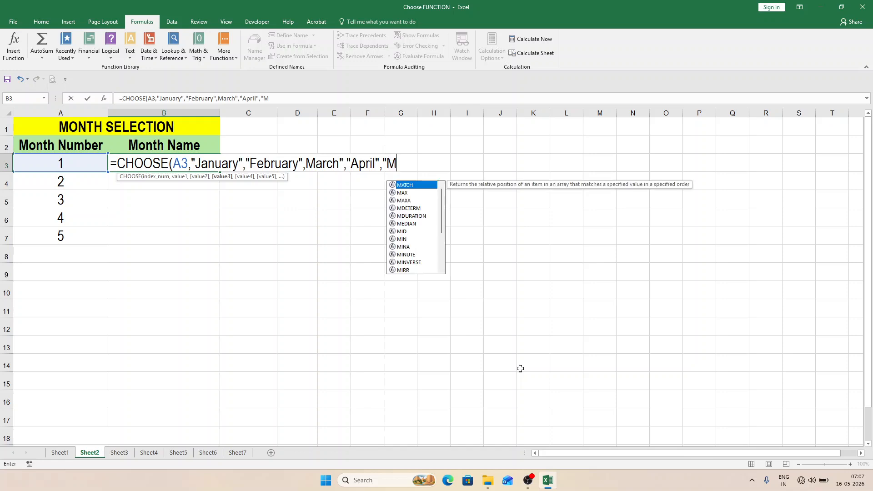
pyautogui.write('ay")')
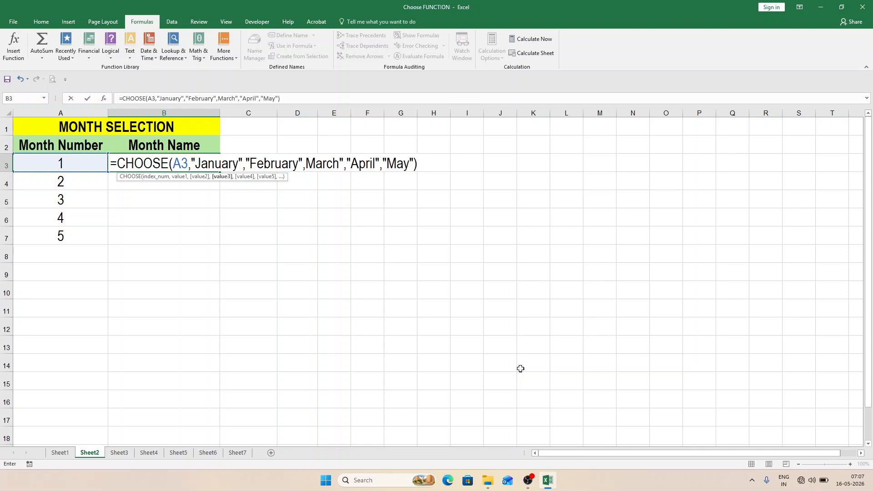
pyautogui.press('Return')
pyautogui.press('Return')
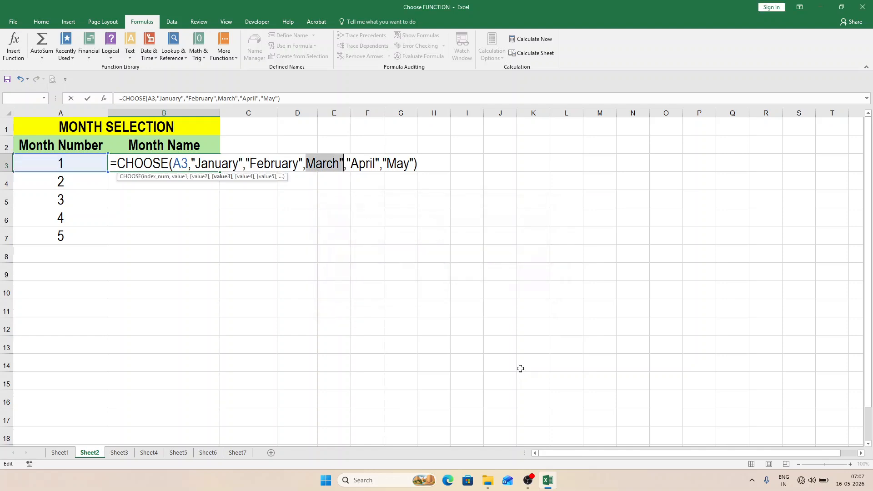
# Insert the missing opening quotation mark before March in the B3 formula and commit it
pyautogui.press('Right')
pyautogui.press('Left')
pyautogui.press('Left')
pyautogui.press('Left')
pyautogui.press('Left')
pyautogui.press('Left')
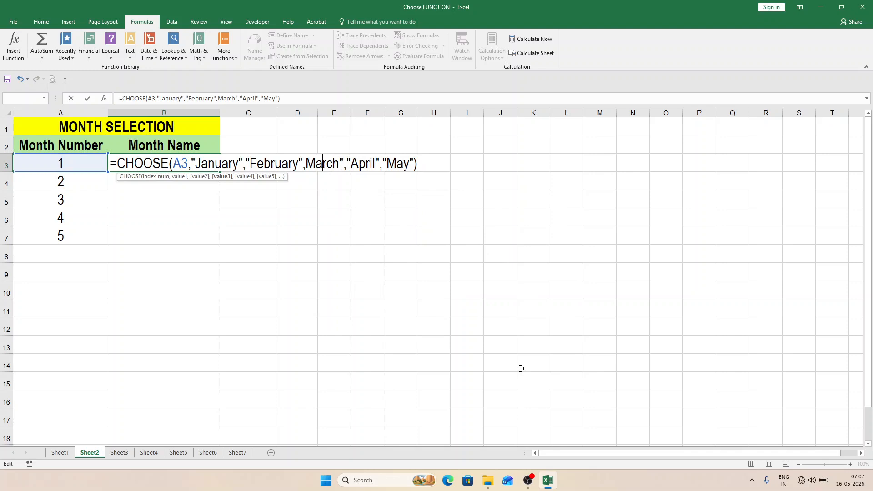
pyautogui.write('"')
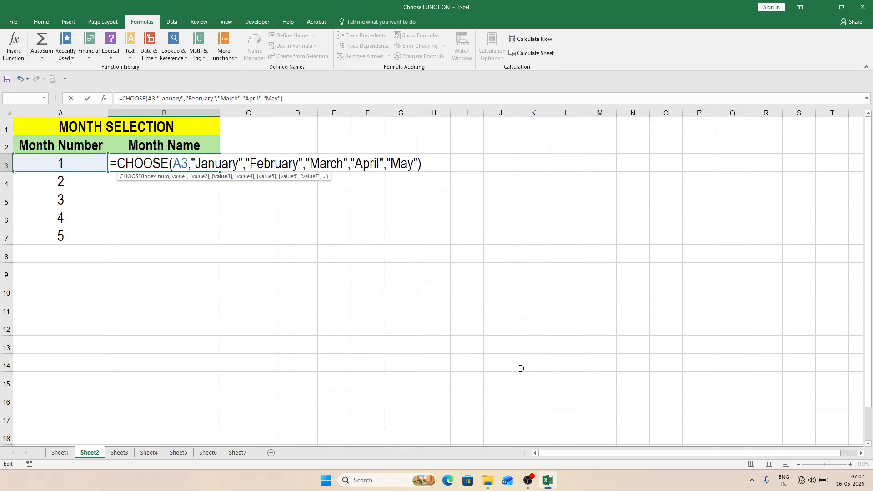
pyautogui.press('Return')
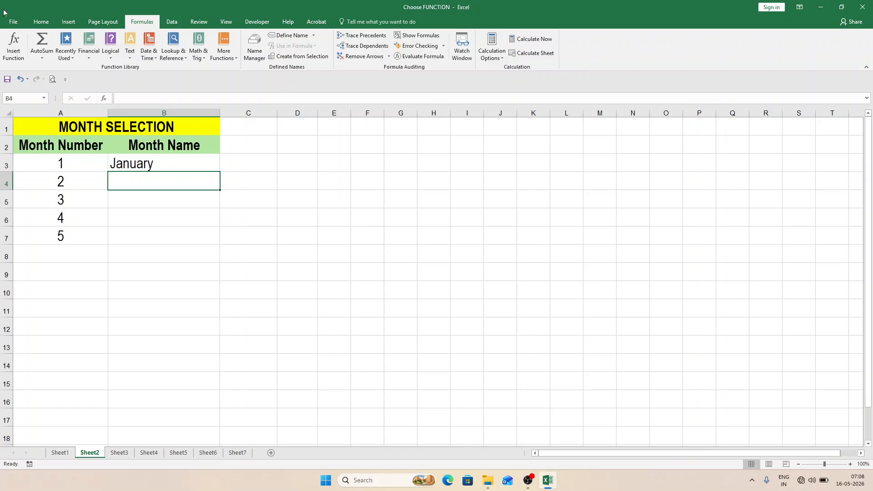
# Fill the B3 month-name formula down through B7 and check the copies in B4 to B6
pyautogui.click(197, 163)
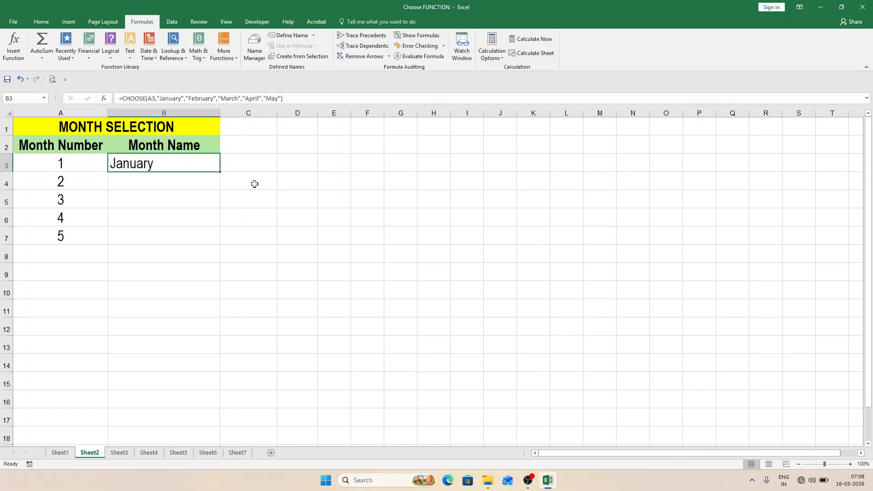
pyautogui.doubleClick(221, 171)
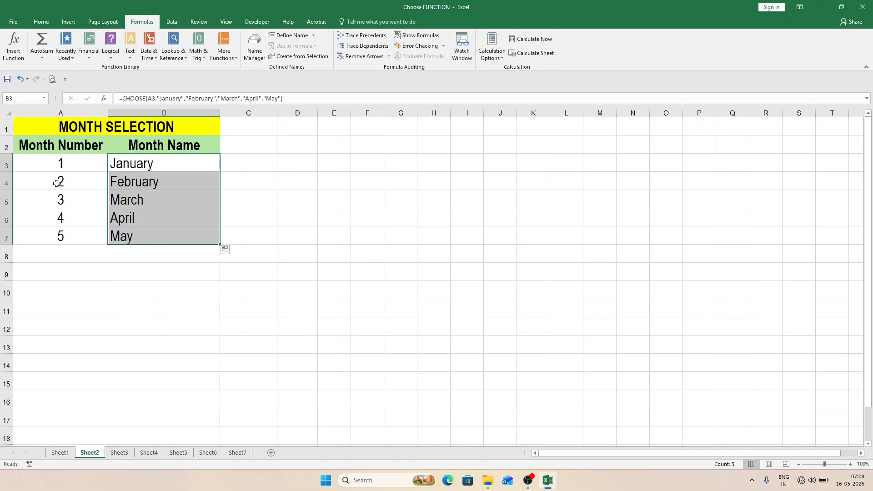
pyautogui.click(187, 181)
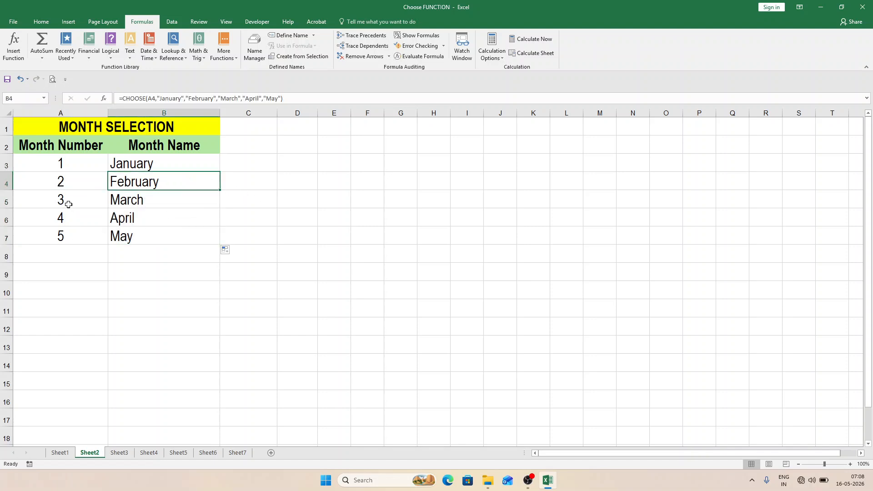
pyautogui.click(162, 205)
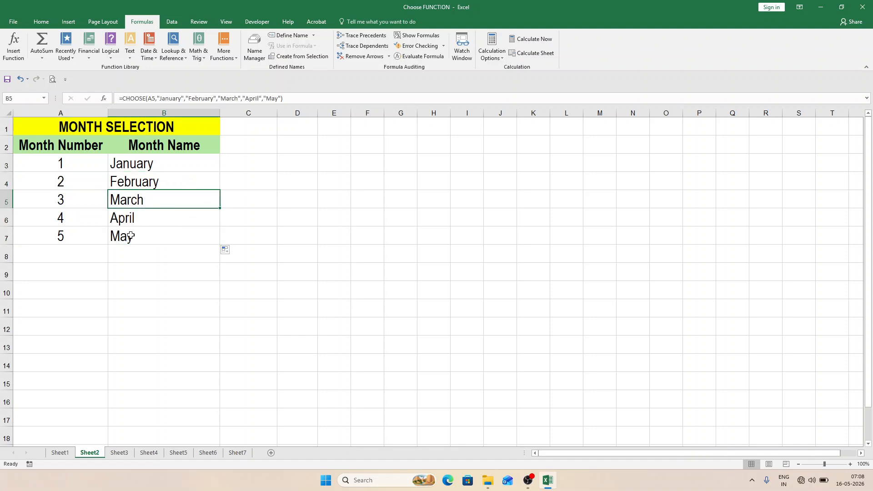
pyautogui.click(155, 222)
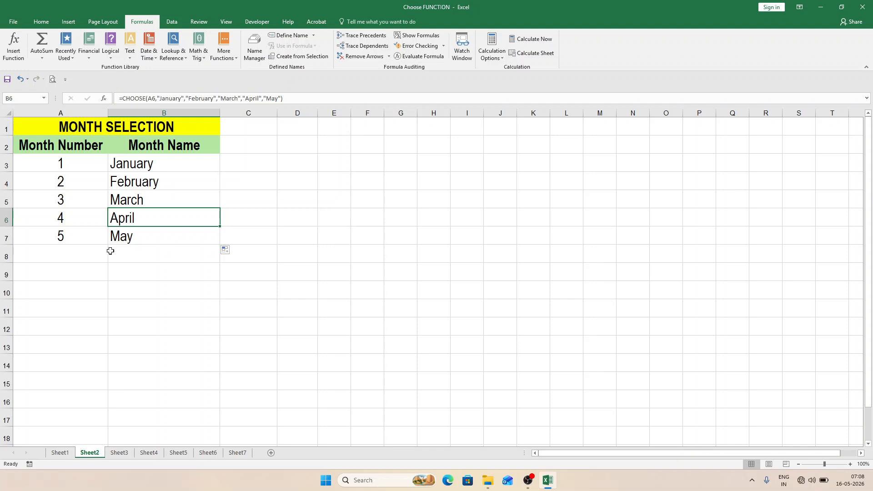
# In cell C3 of Sheet3, begin a CHOOSE formula that uses the category number in B3 as the index
pyautogui.click(120, 453)
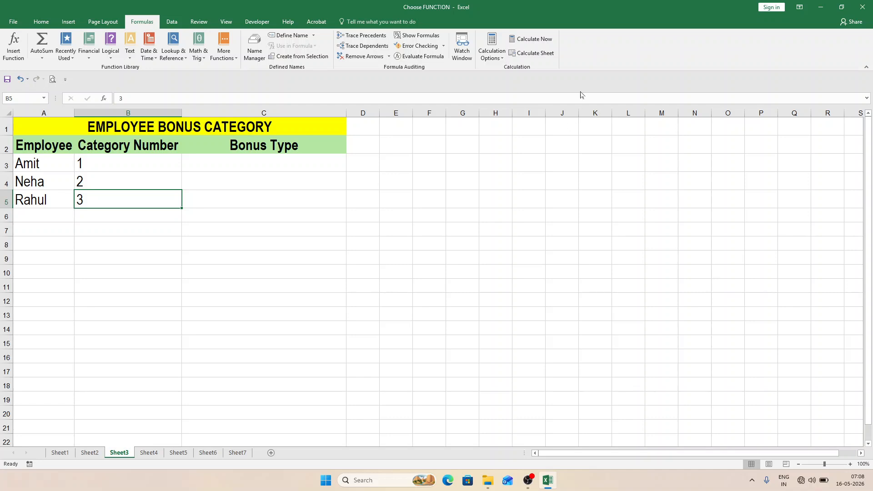
pyautogui.click(240, 165)
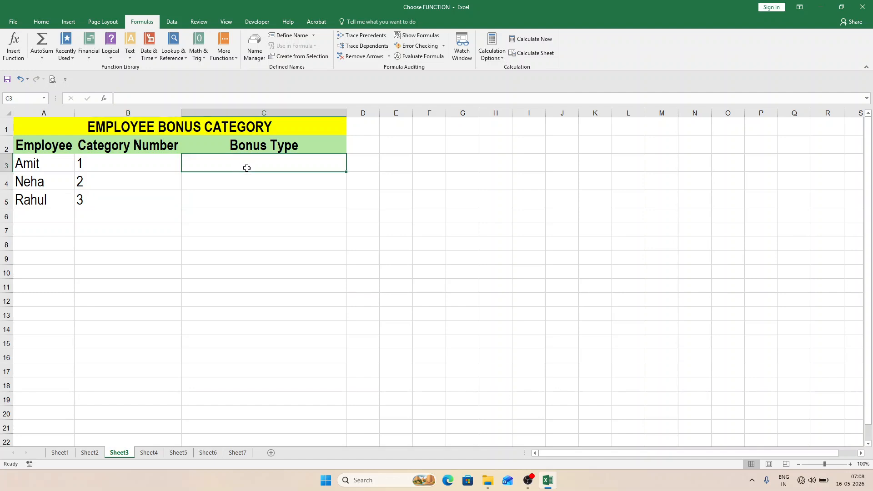
pyautogui.write('=')
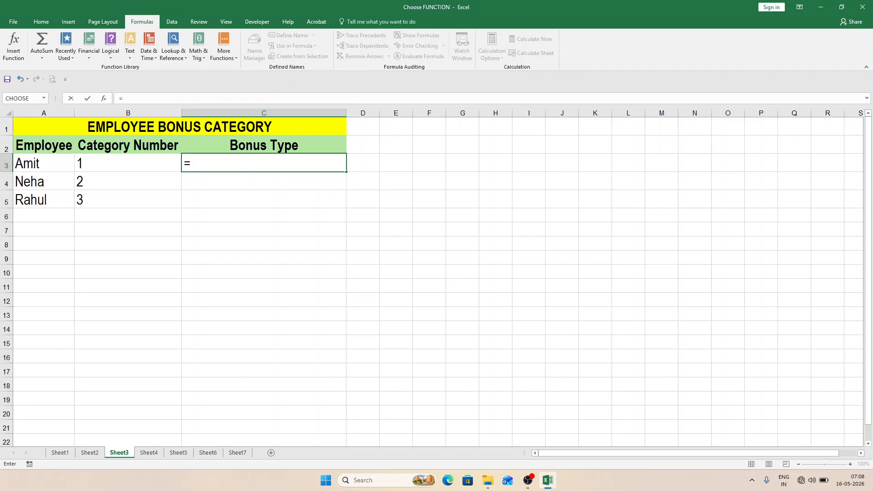
pyautogui.write('choose')
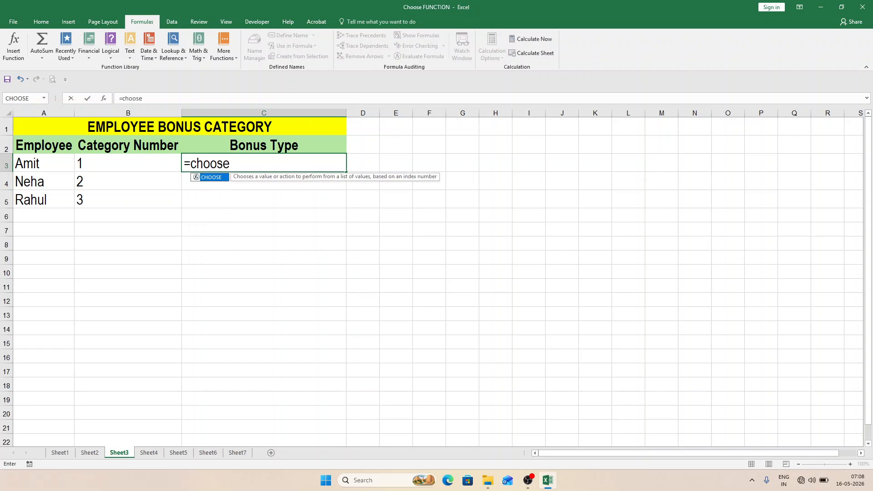
pyautogui.press('Tab')
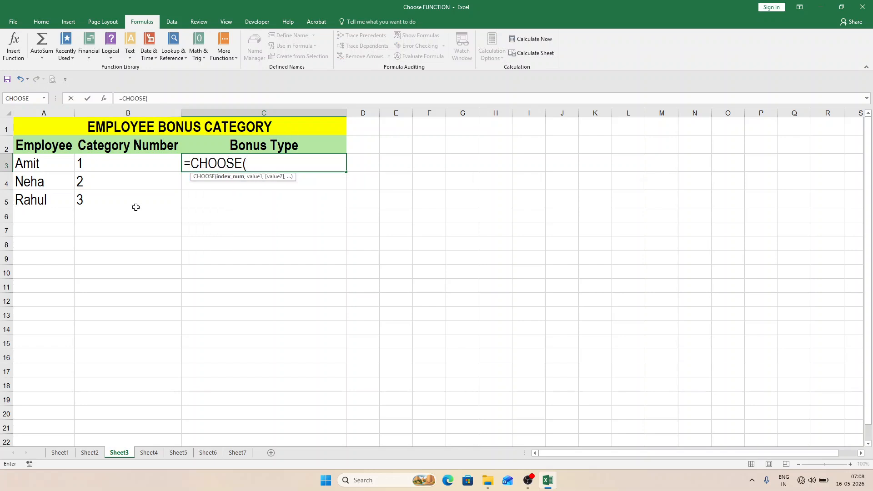
pyautogui.click(97, 164)
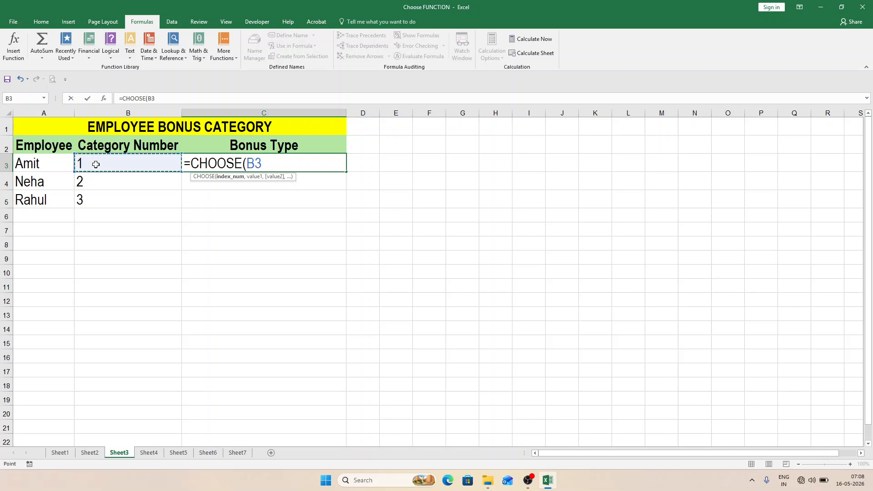
# Add Gold Bonus, Silver Bonus and Bronze Bonus as the CHOOSE values, then close and commit the C3 formula
pyautogui.write(',"')
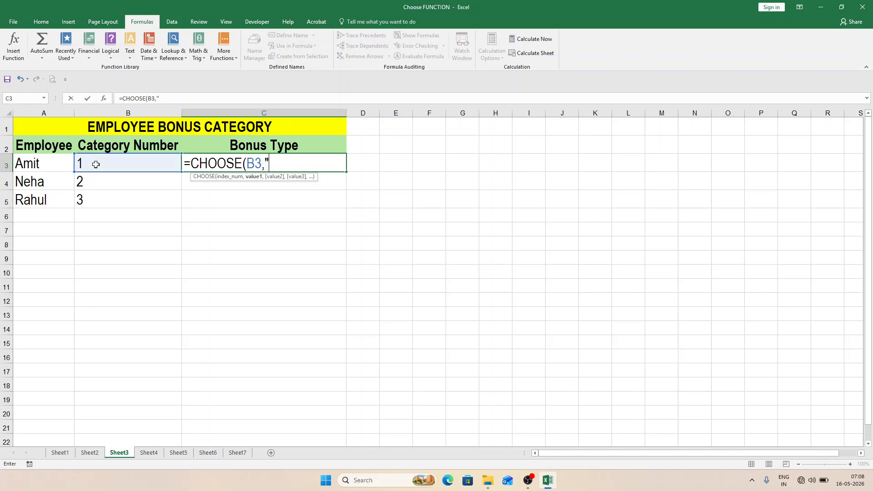
pyautogui.write('Gold Bonus",')
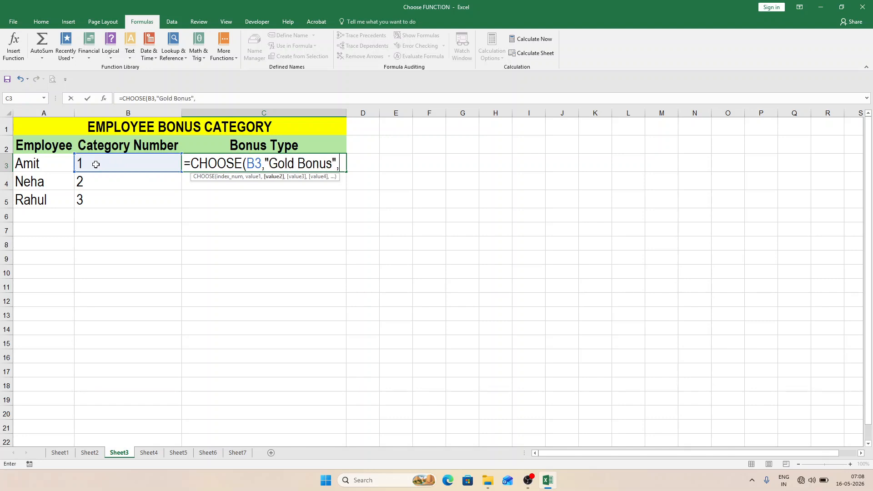
pyautogui.write('"Si')
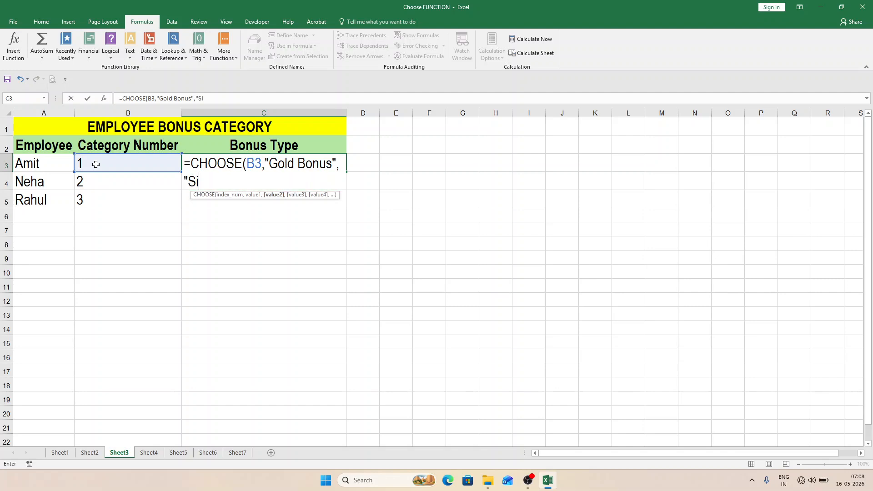
pyautogui.write('lver Bonus","')
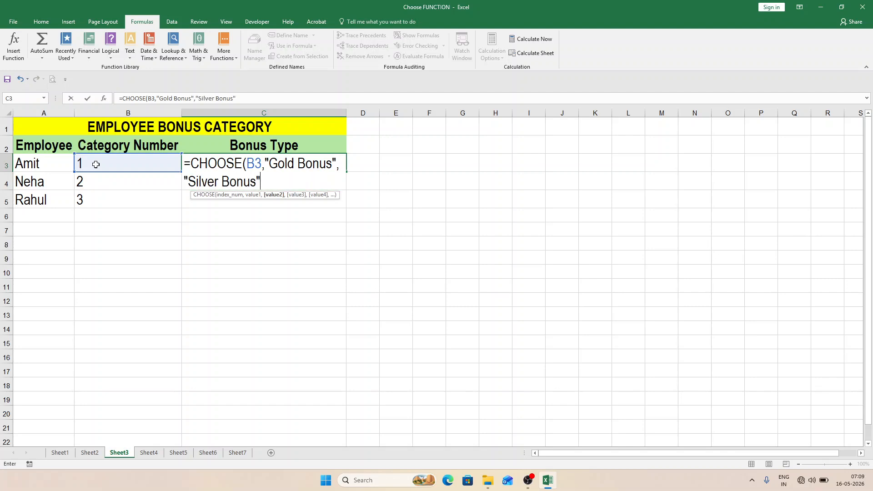
pyautogui.write('Bronze')
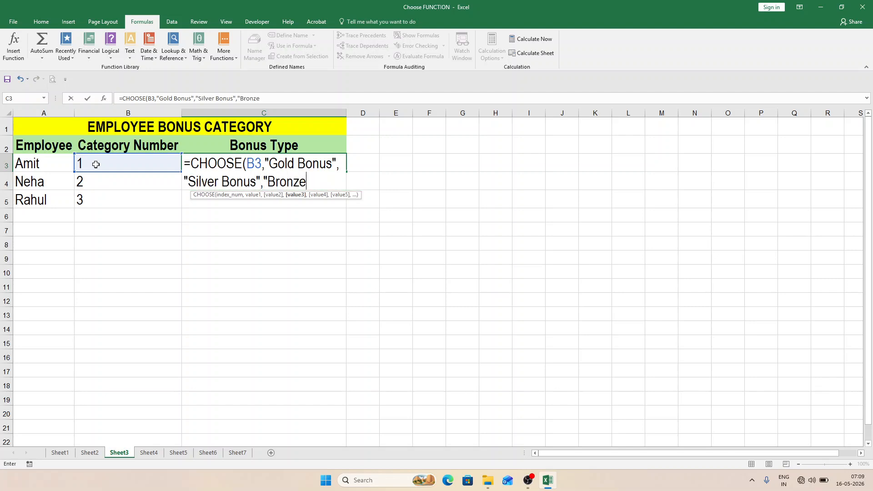
pyautogui.write(' Bonus"')
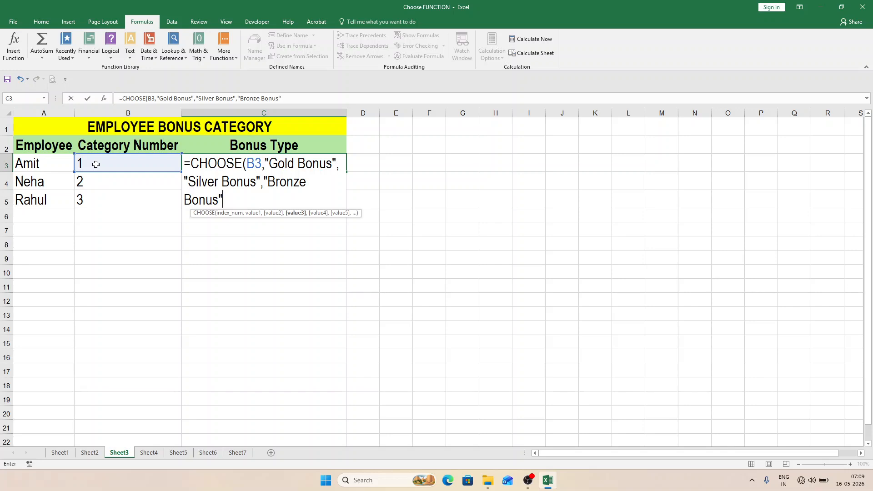
pyautogui.write(')')
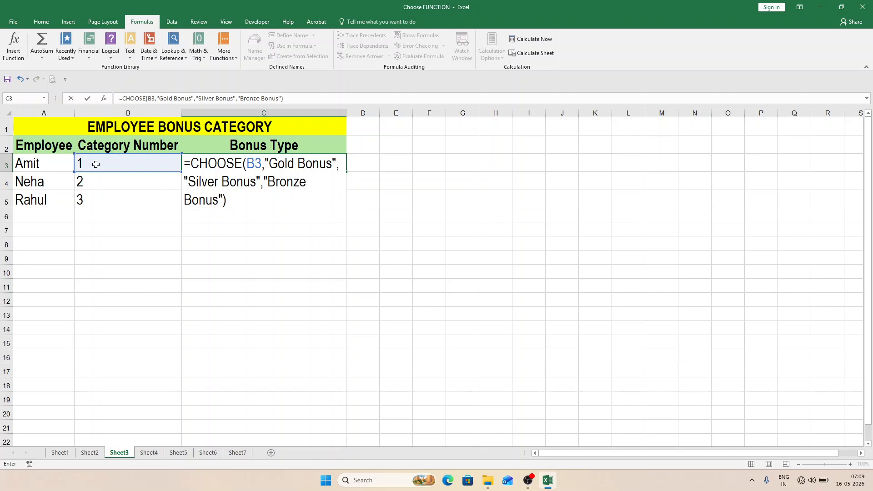
pyautogui.press('Return')
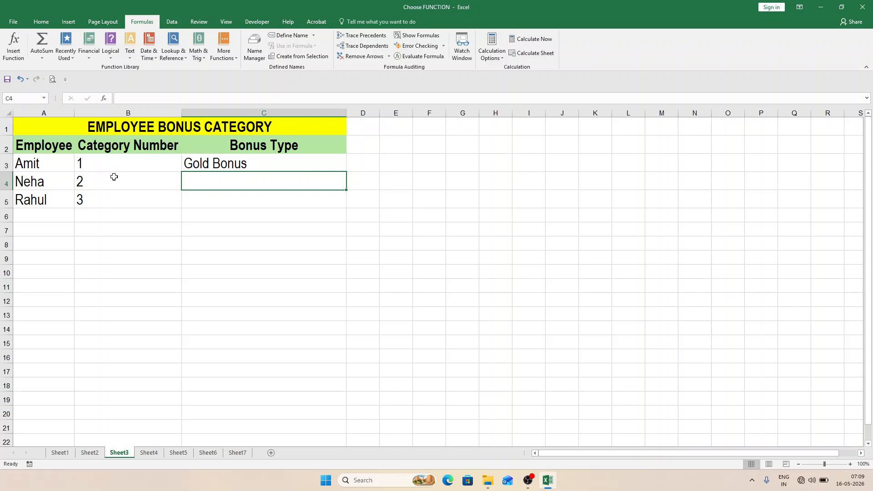
# Fill the C3 bonus type formula down through C5 and deselect the range
pyautogui.click(332, 161)
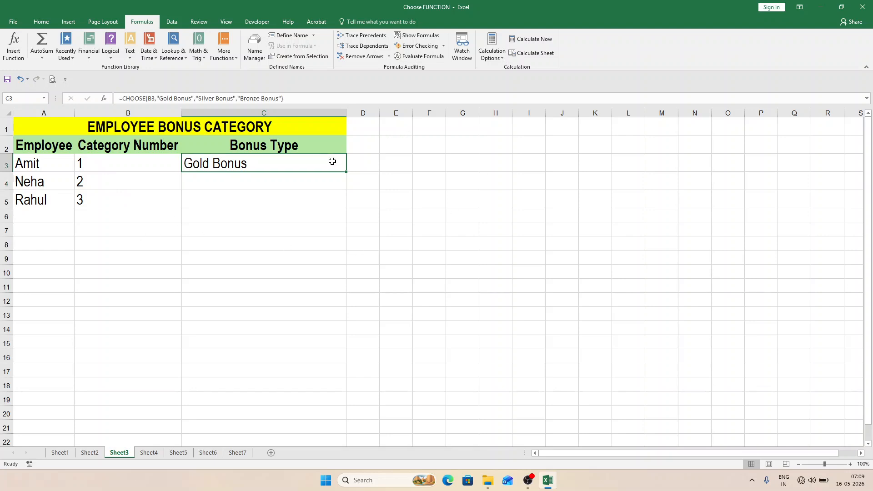
pyautogui.doubleClick(347, 171)
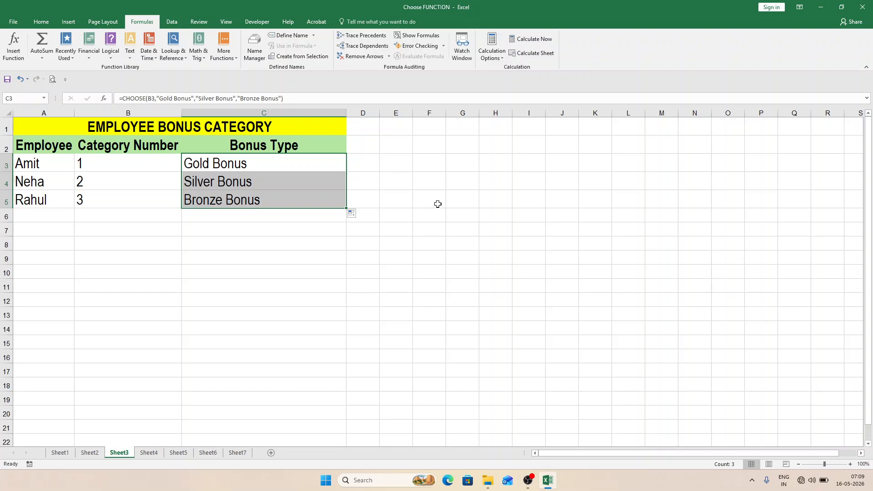
pyautogui.click(425, 214)
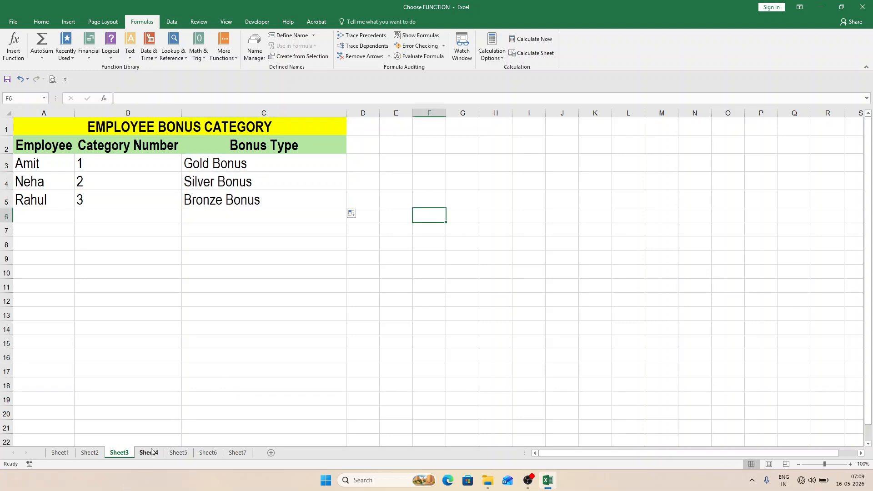
# In cell C3 of Sheet4, begin a CHOOSE formula that uses the size number in B3 as the index
pyautogui.click(149, 453)
pyautogui.click(195, 160)
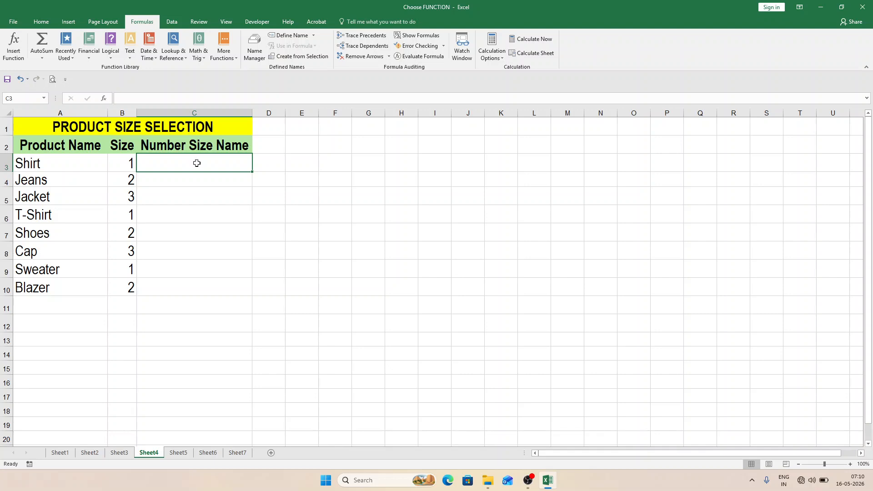
pyautogui.write('=choose')
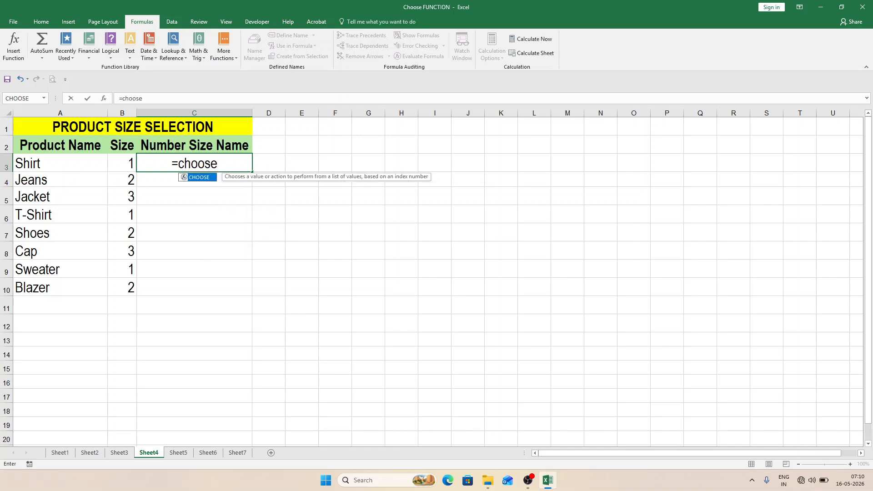
pyautogui.press('Tab')
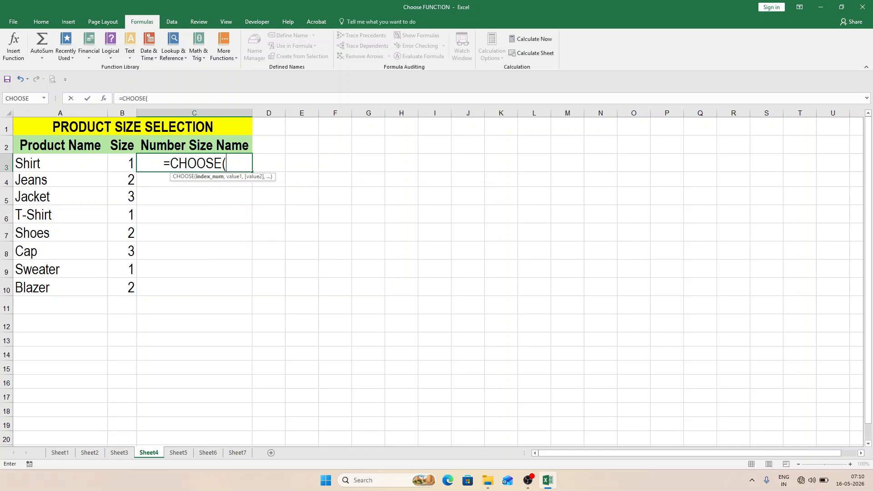
pyautogui.write('b3')
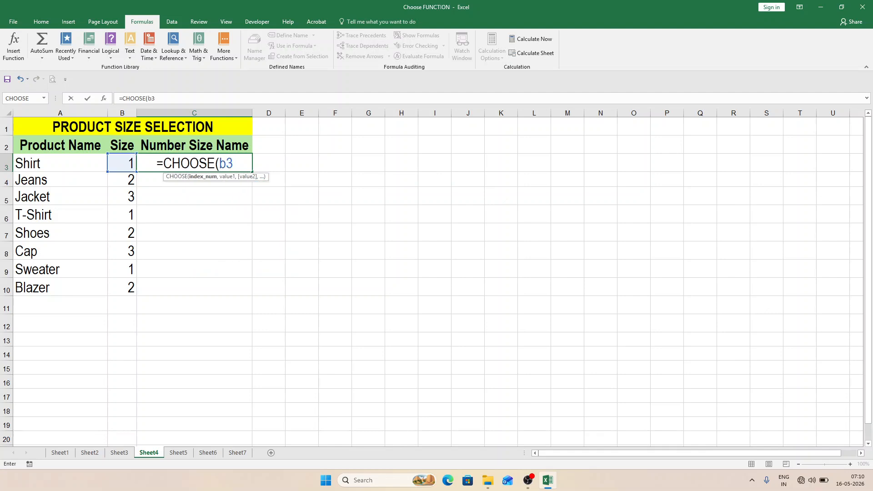
# Add Small, Medium and Large as the CHOOSE values, then close and commit the product size formula
pyautogui.write(',"')
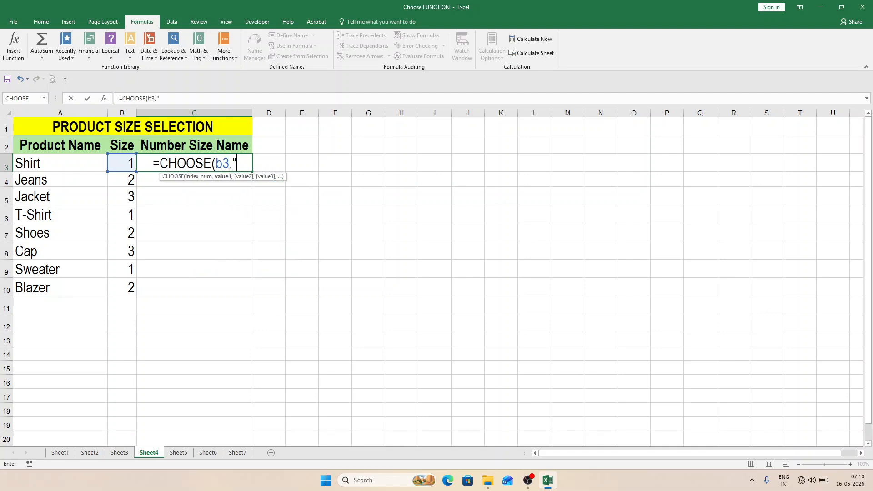
pyautogui.write('Small",')
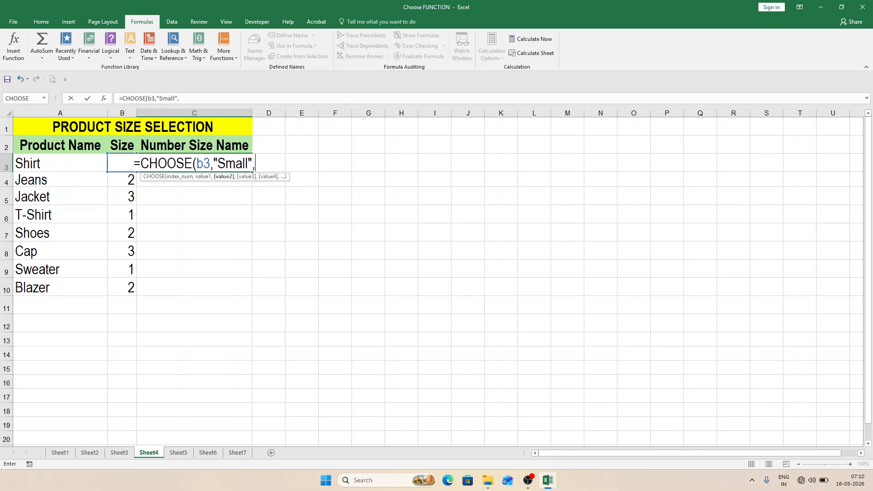
pyautogui.write('"Medium",')
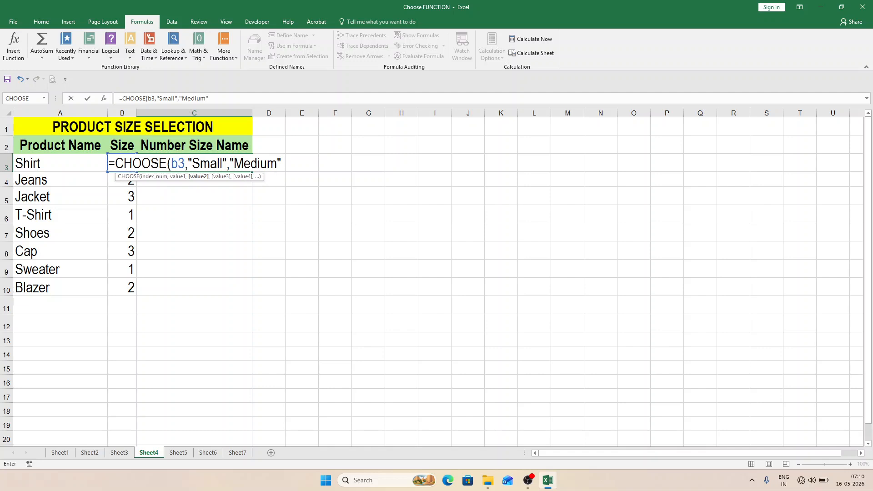
pyautogui.write('"L')
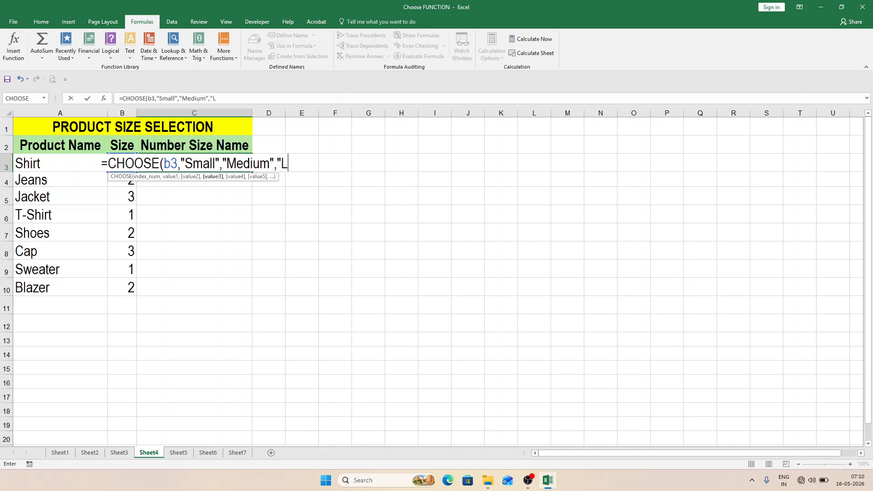
pyautogui.write('arge"')
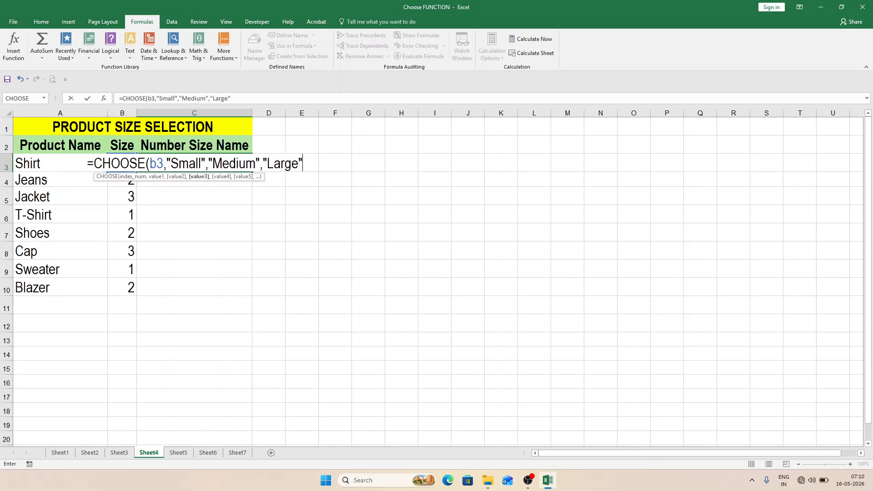
pyautogui.write(')')
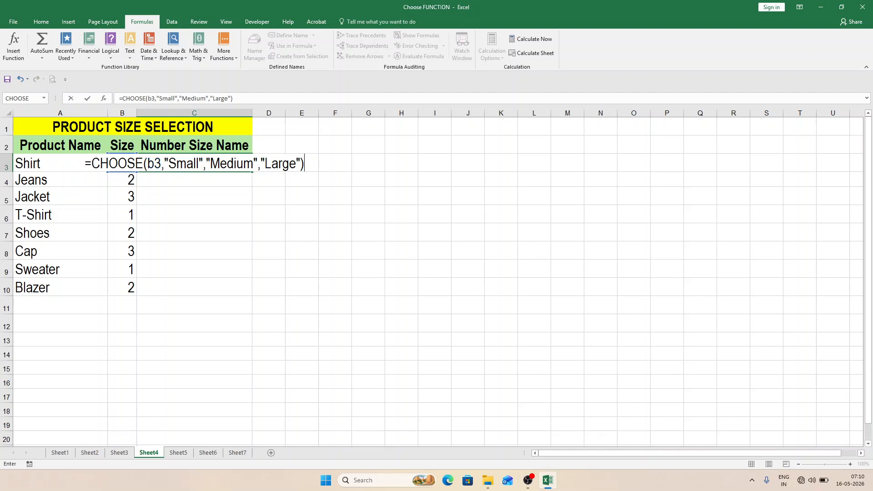
pyautogui.press('Return')
# Fill the C3 size name formula down through C10 and check the copies in C4 and C5
pyautogui.click(196, 163)
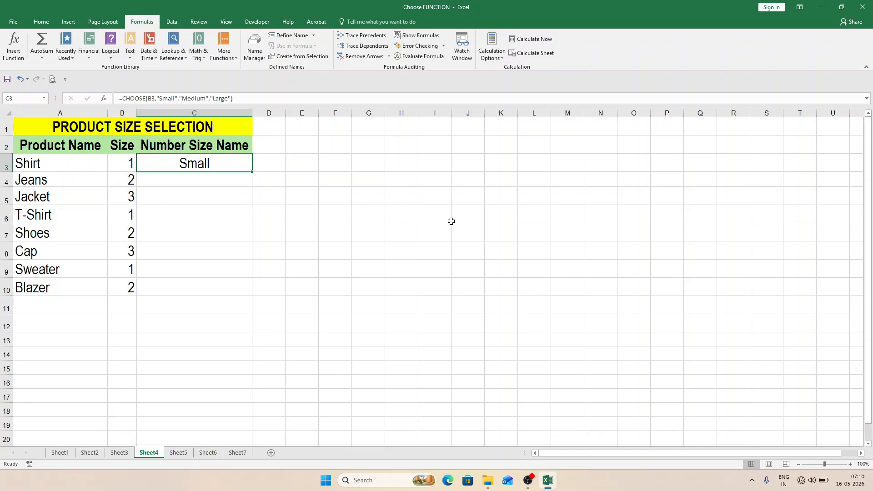
pyautogui.doubleClick(253, 171)
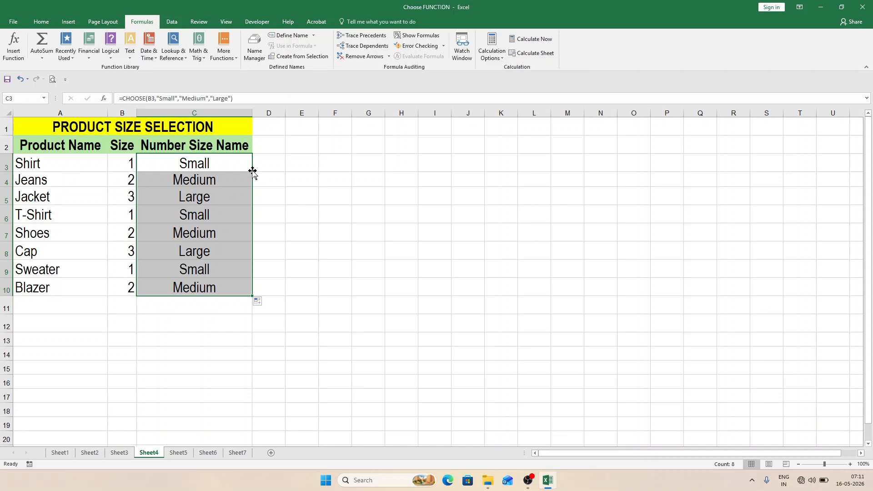
pyautogui.click(195, 185)
pyautogui.click(224, 198)
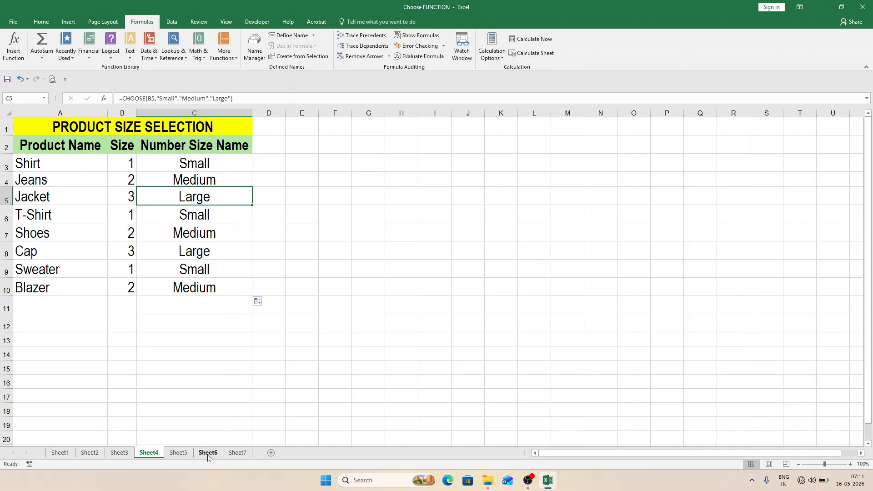
# In cell C3 of Sheet5, begin a CHOOSE formula that uses the grade number in B3 as the index
pyautogui.click(178, 453)
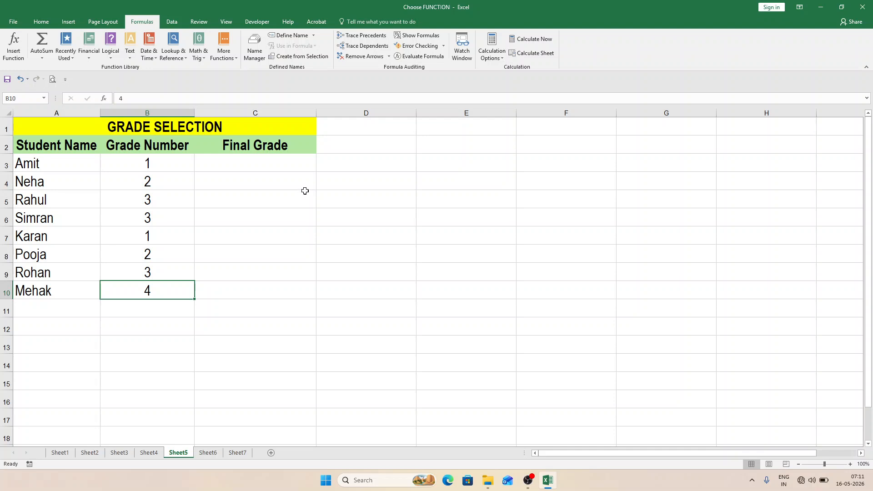
pyautogui.click(230, 162)
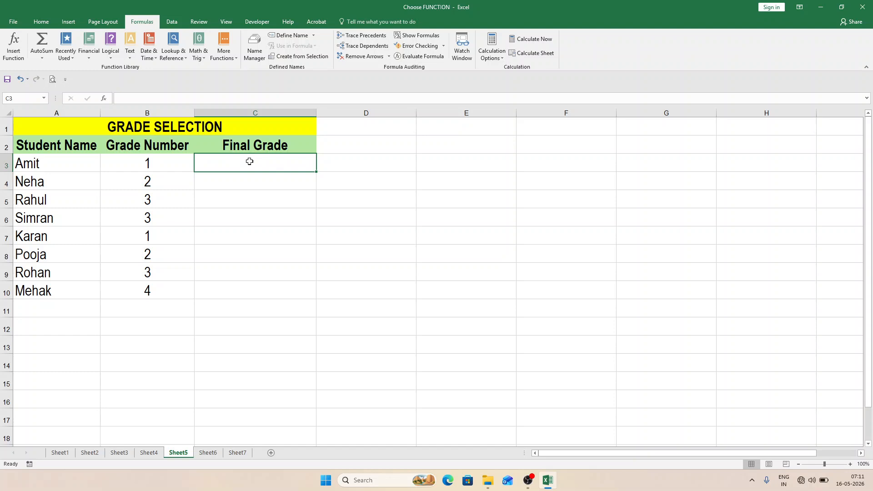
pyautogui.write('=choose')
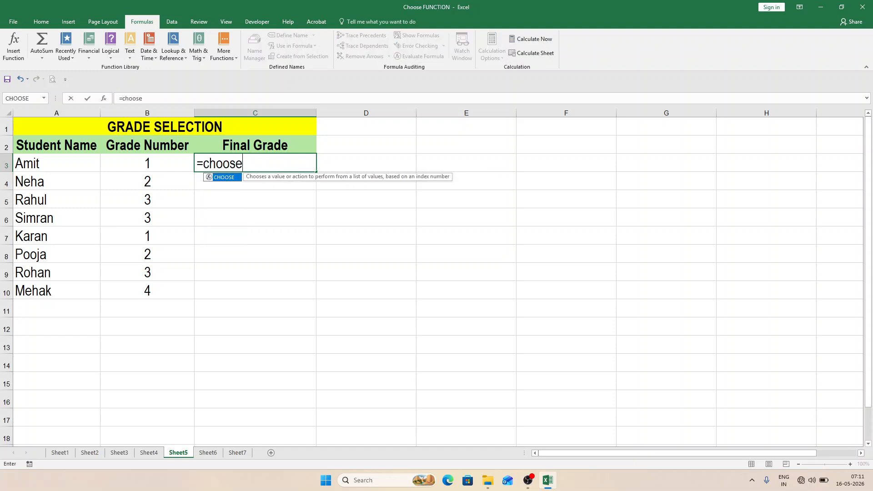
pyautogui.press('Tab')
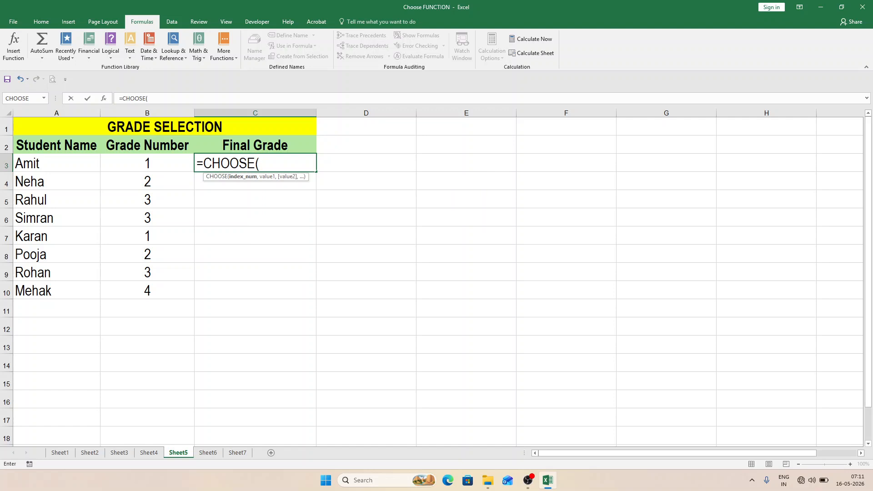
pyautogui.write('b3,')
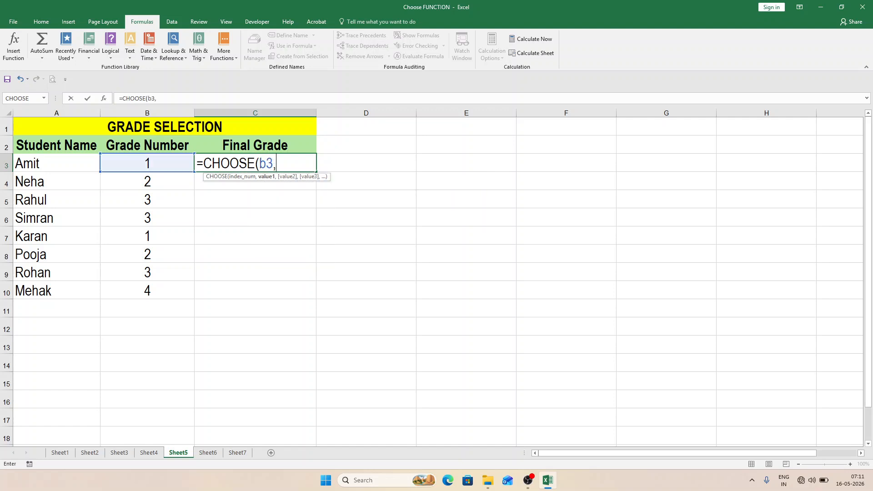
# Add A Grade, B Grade, C Grade and D Grade as the CHOOSE values, then close and commit the final grade formula
pyautogui.write('"A Grade",')
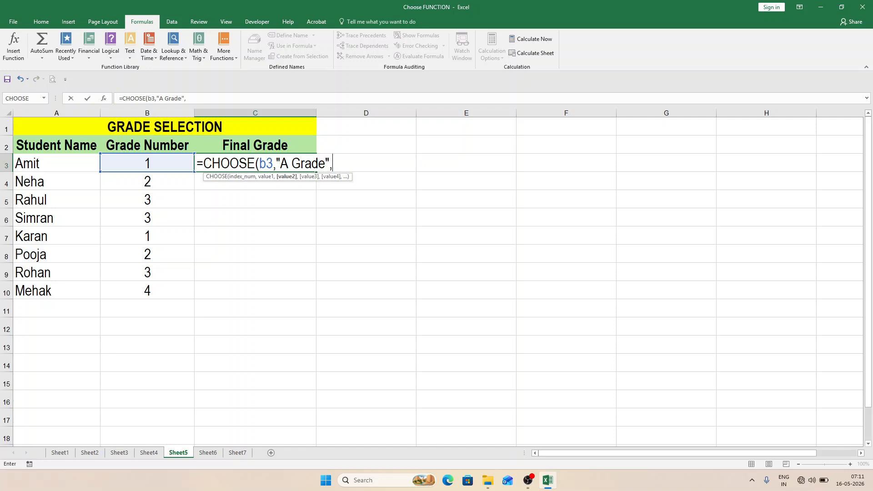
pyautogui.write('"B Grade","C Grade",')
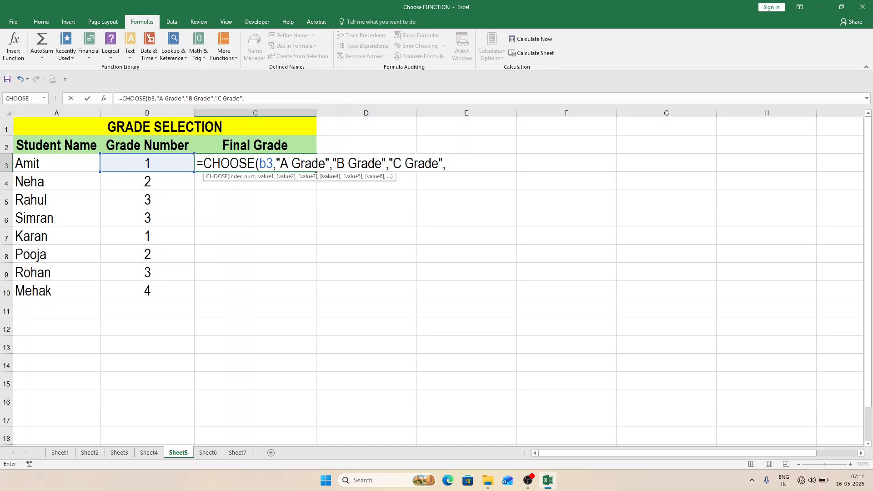
pyautogui.press('BackSpace')
pyautogui.write('"D Grade"')
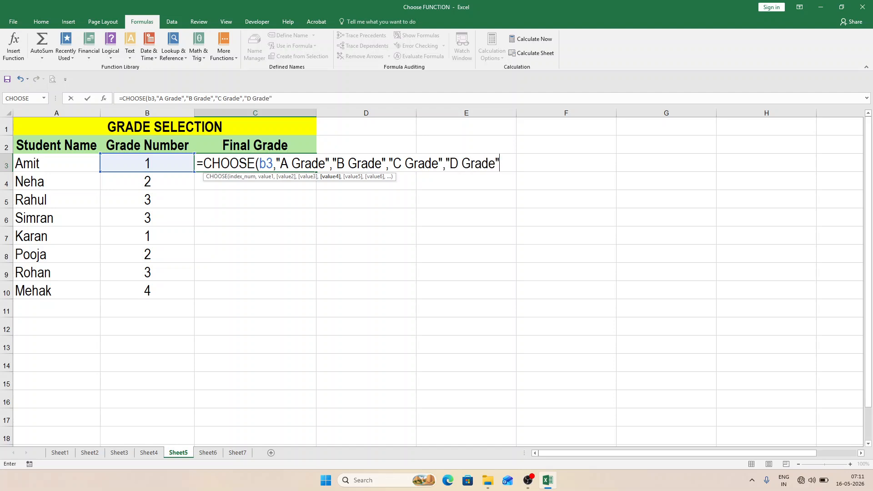
pyautogui.write(')')
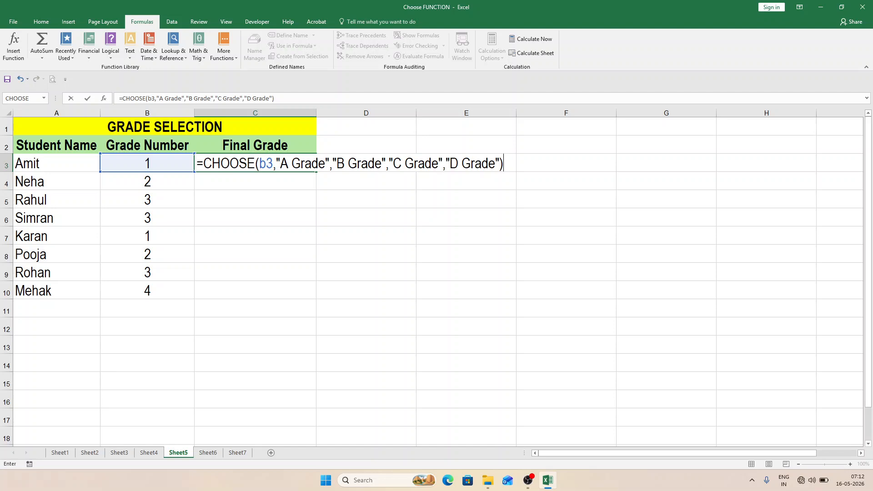
pyautogui.press('Return')
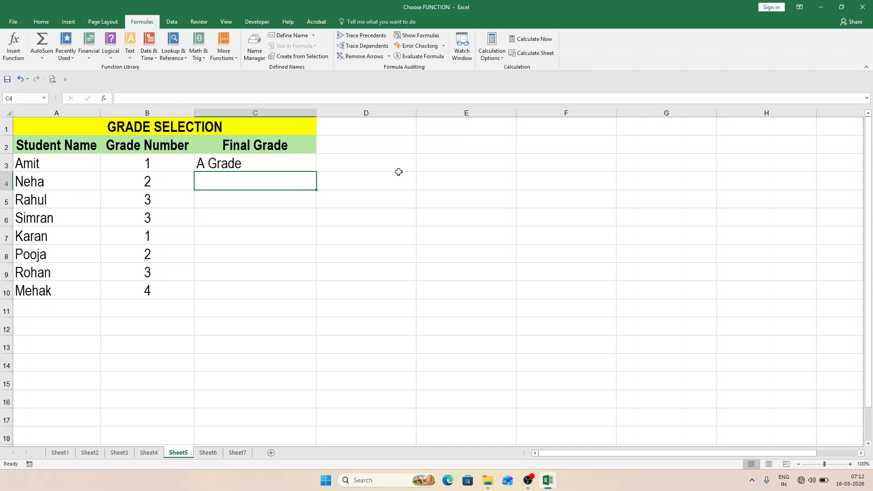
# Fill the C3 final grade formula down through C10 and check the grades in C5 and C10 against their grade numbers
pyautogui.click(294, 165)
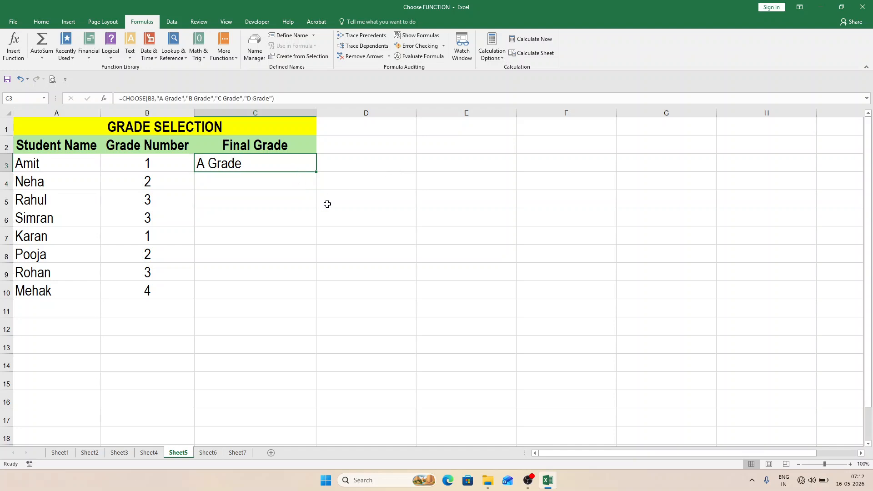
pyautogui.doubleClick(316, 172)
pyautogui.click(330, 199)
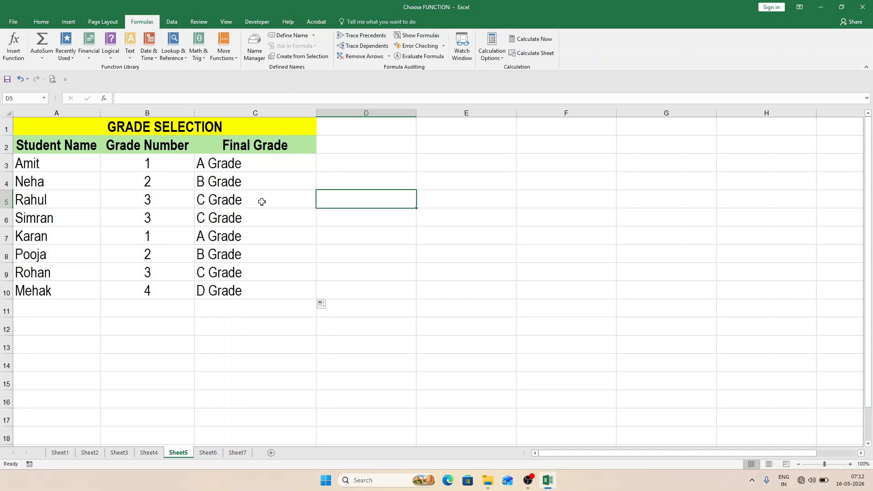
pyautogui.click(161, 202)
pyautogui.click(274, 203)
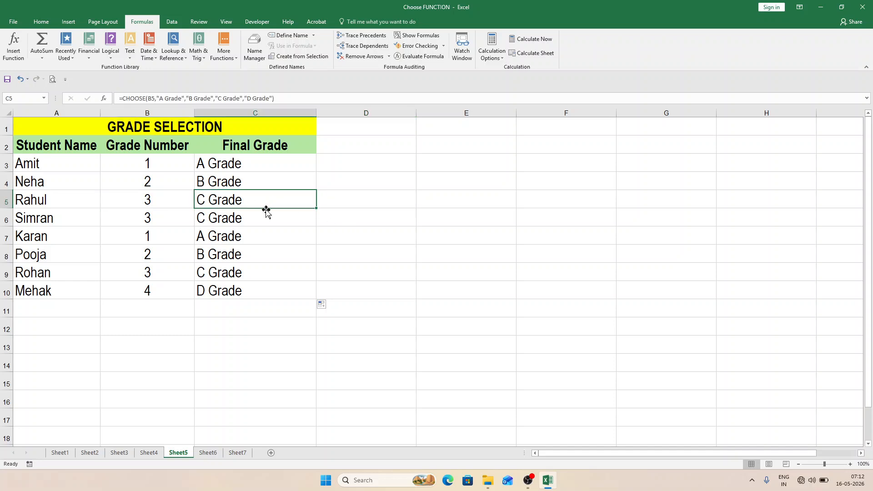
pyautogui.click(153, 296)
pyautogui.click(266, 292)
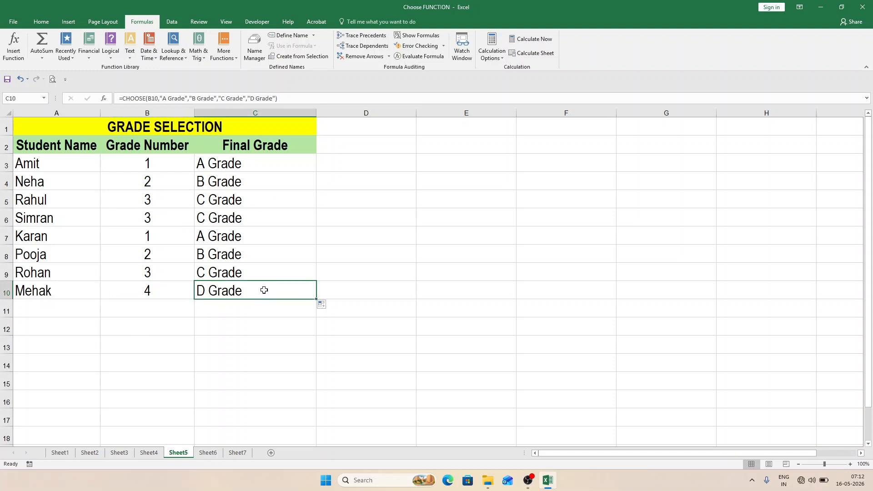
# Change the grade number in cell B6 to 4
pyautogui.click(145, 221)
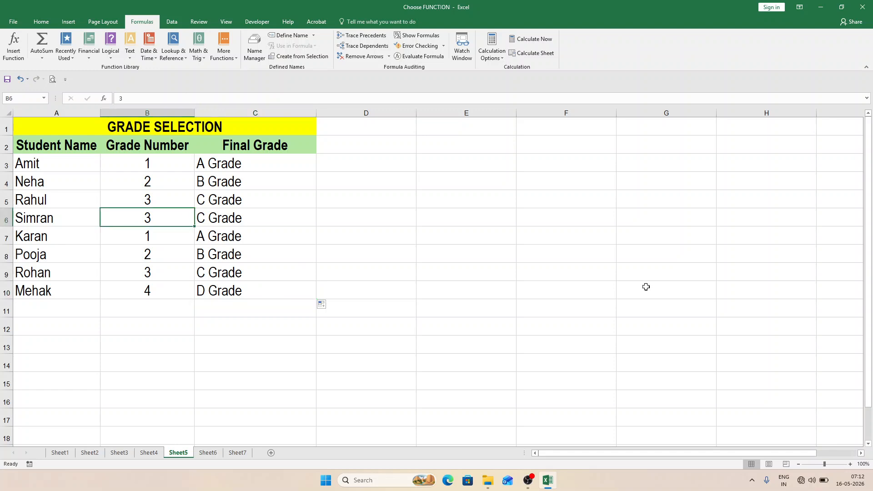
pyautogui.write('4')
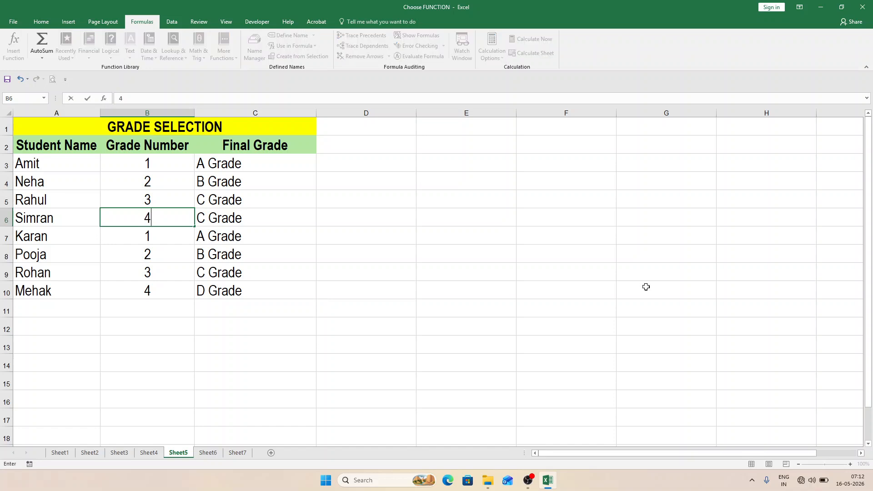
pyautogui.press('Return')
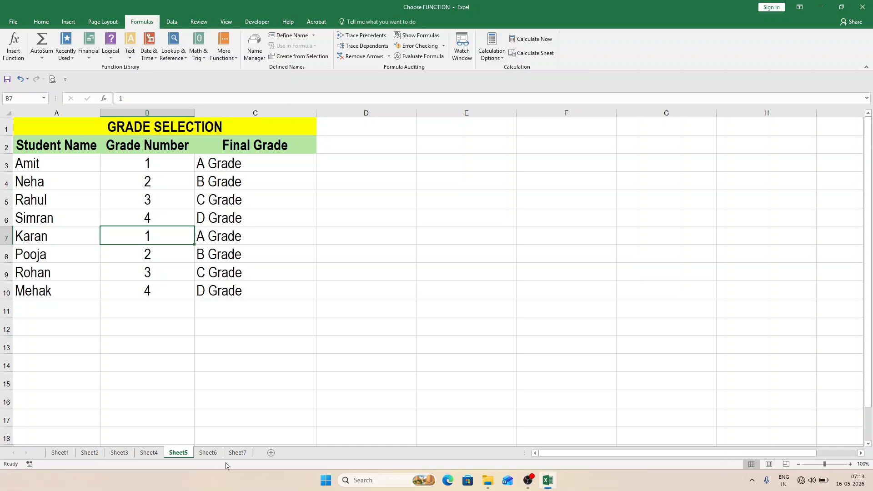
# In cell B3 of Sheet6, begin a CHOOSE formula that uses the day number in A3 as the index
pyautogui.click(203, 453)
pyautogui.click(149, 143)
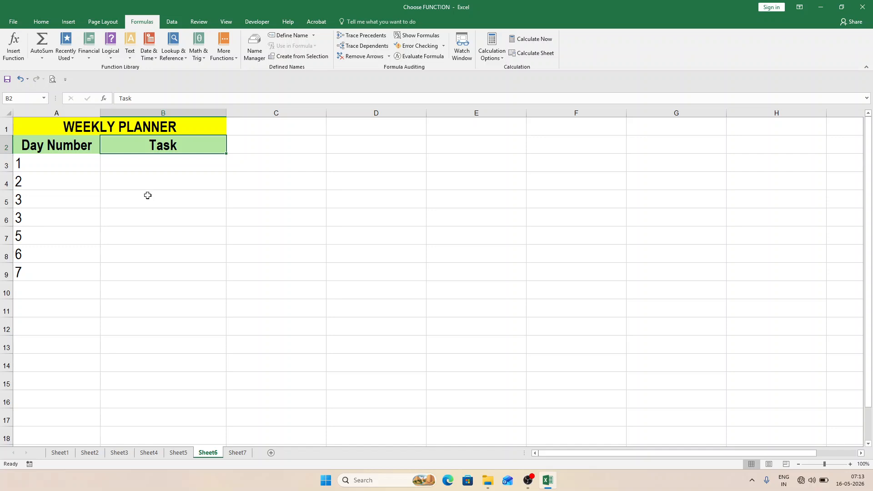
pyautogui.click(156, 161)
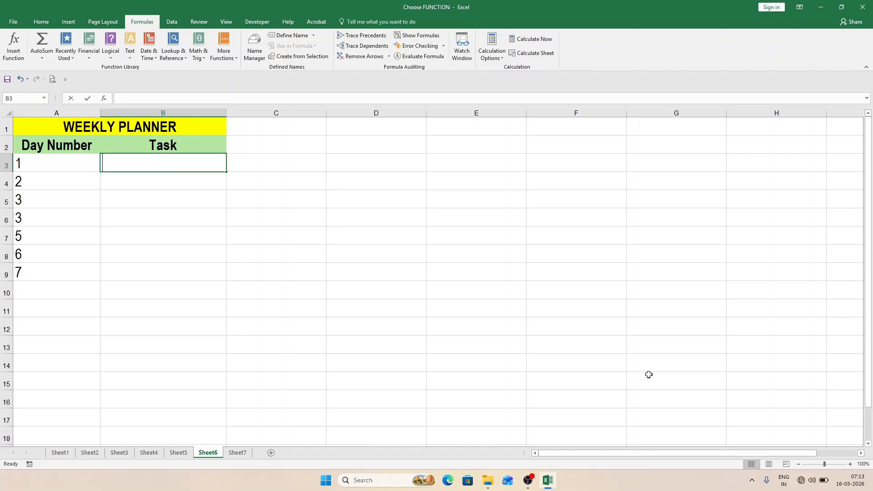
pyautogui.write('=choose')
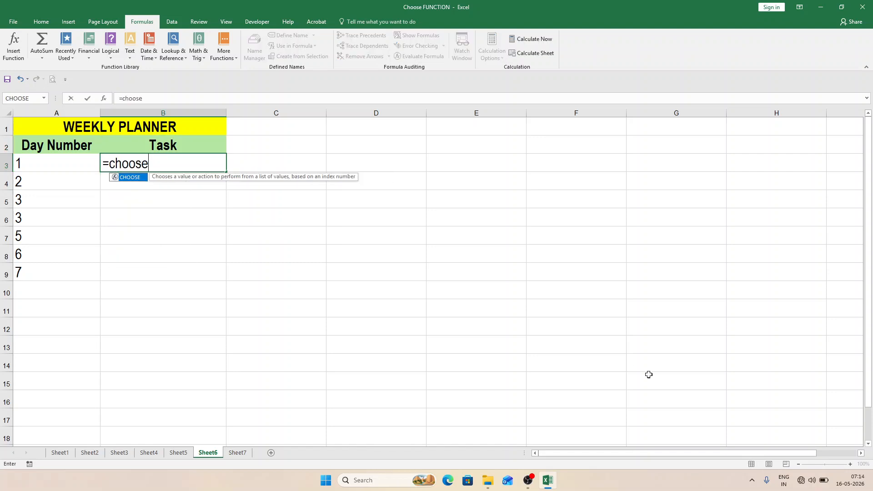
pyautogui.press('Tab')
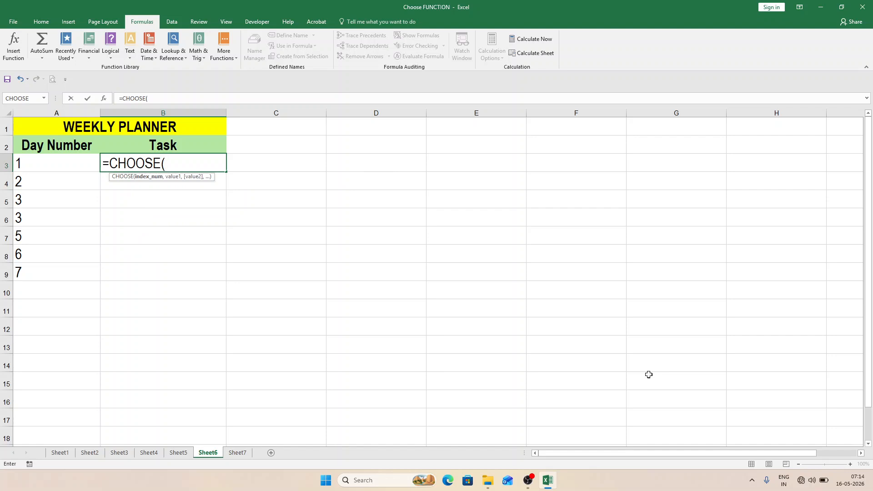
pyautogui.click(20, 160)
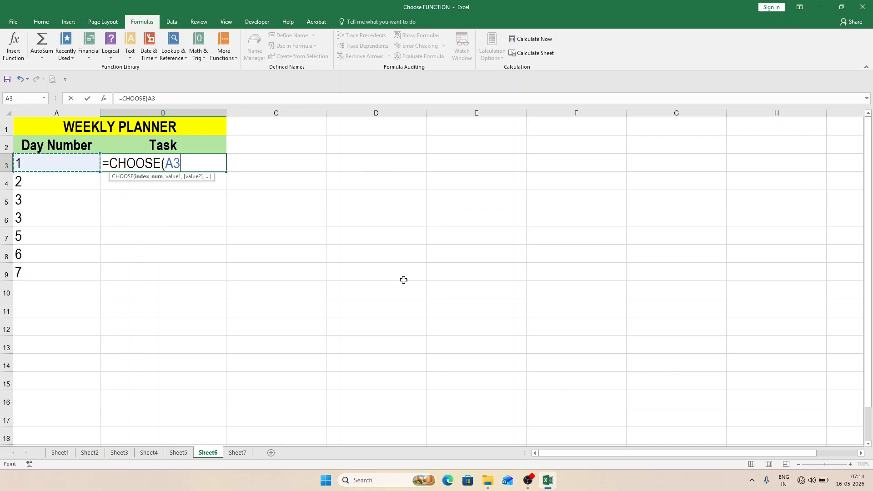
pyautogui.write(',')
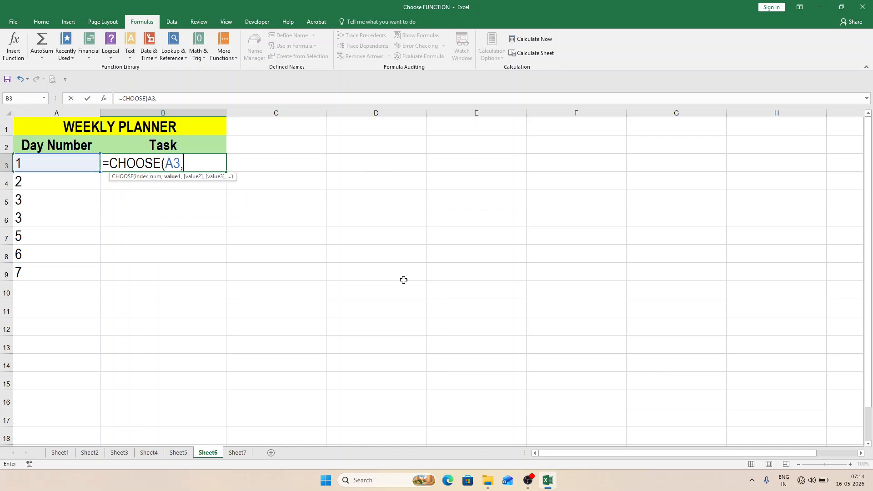
# Add Gym Day, Excel Study, Video Recording and Editing as the first four CHOOSE values in the weekly task formula
pyautogui.write('"Gym Day')
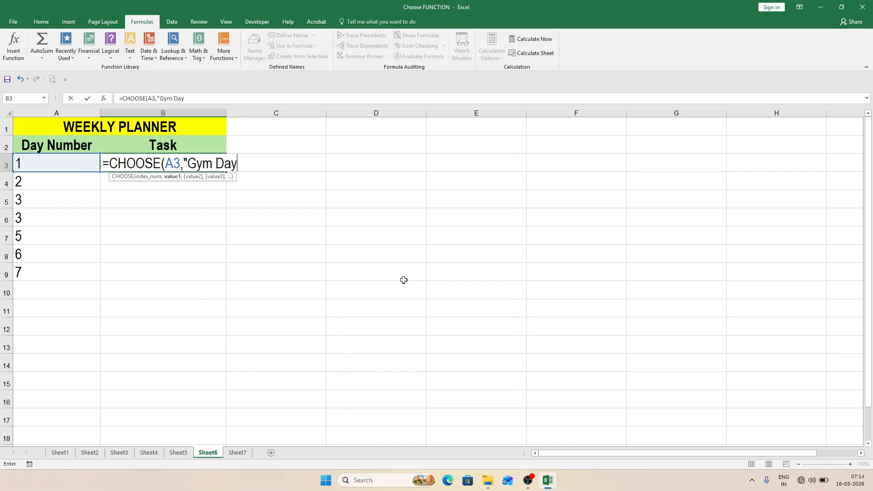
pyautogui.write('","Excel')
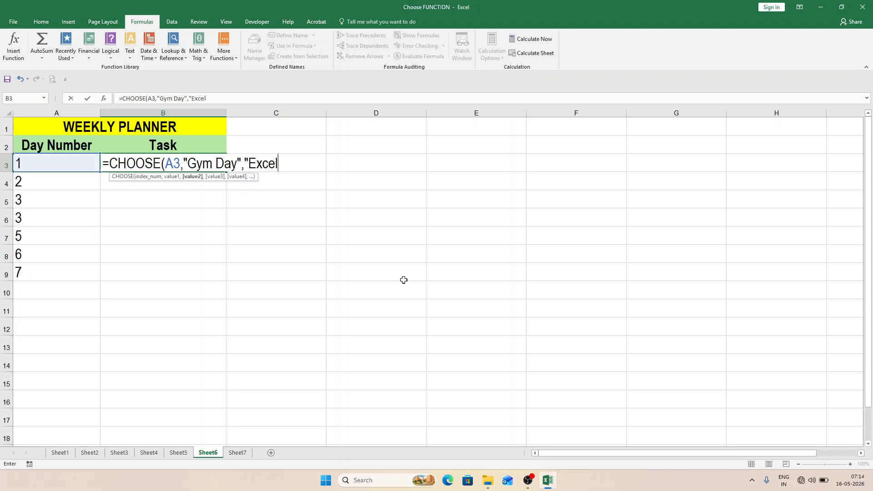
pyautogui.write(' Study","Video R')
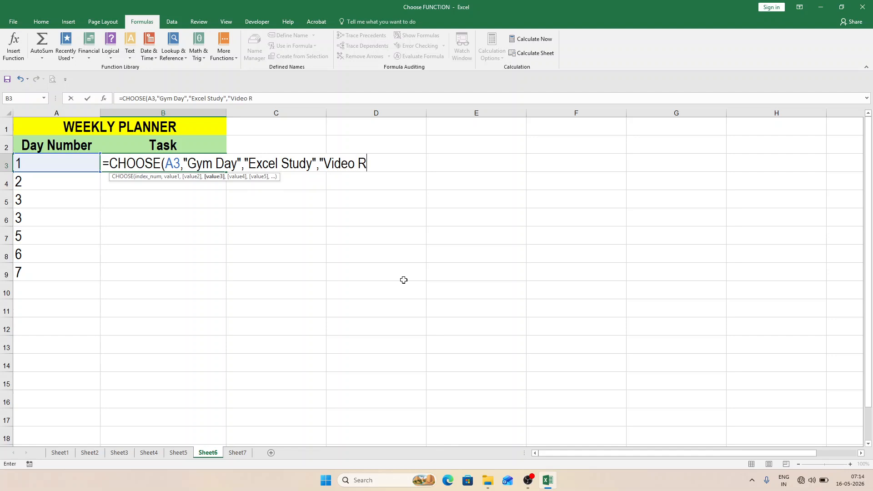
pyautogui.write('ecording",')
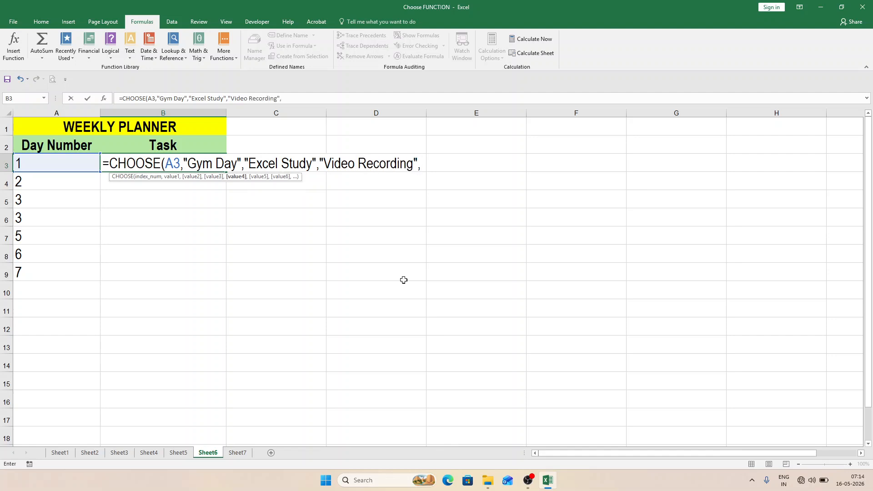
pyautogui.write('"Editing","')
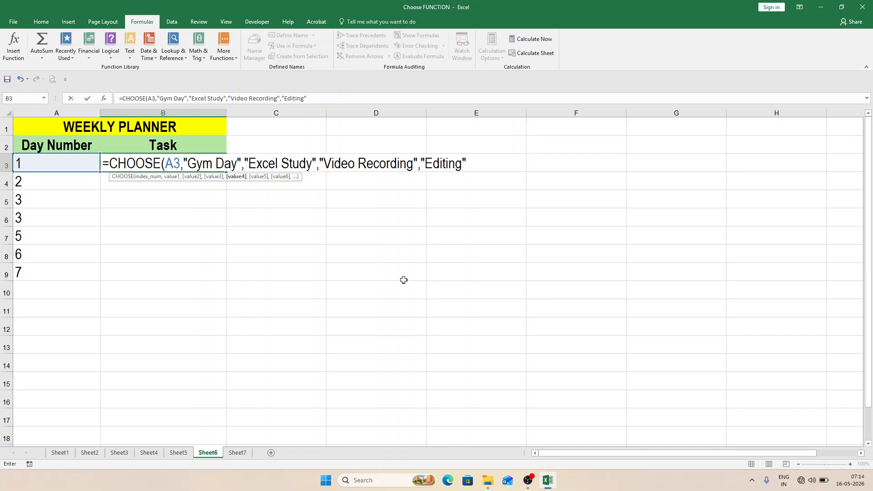
# Add Family Time, Travel and Rest Day as the remaining CHOOSE values, then close and commit the task formula
pyautogui.write('Fami')
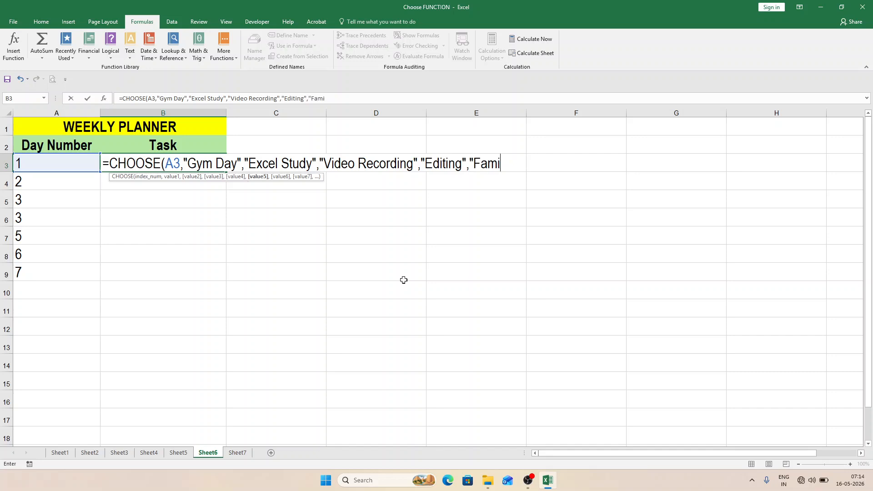
pyautogui.write('ly Time",')
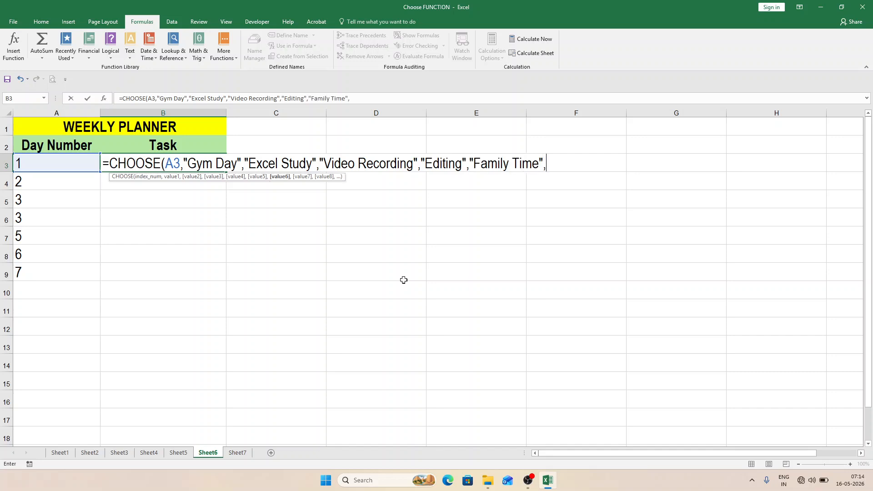
pyautogui.write('"Travel",')
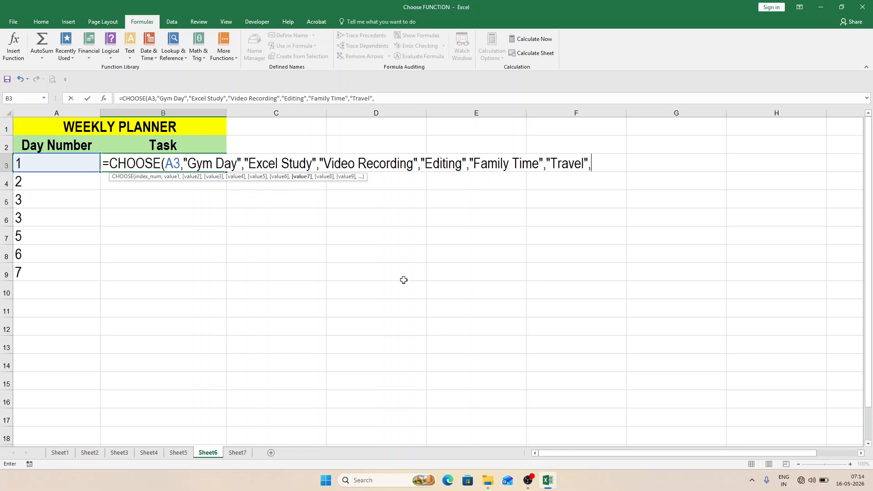
pyautogui.write('"Rest Da')
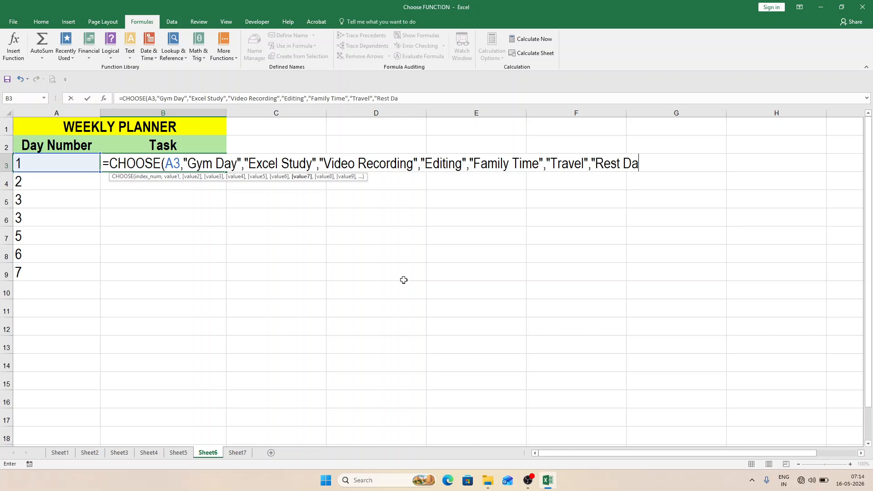
pyautogui.write('y")')
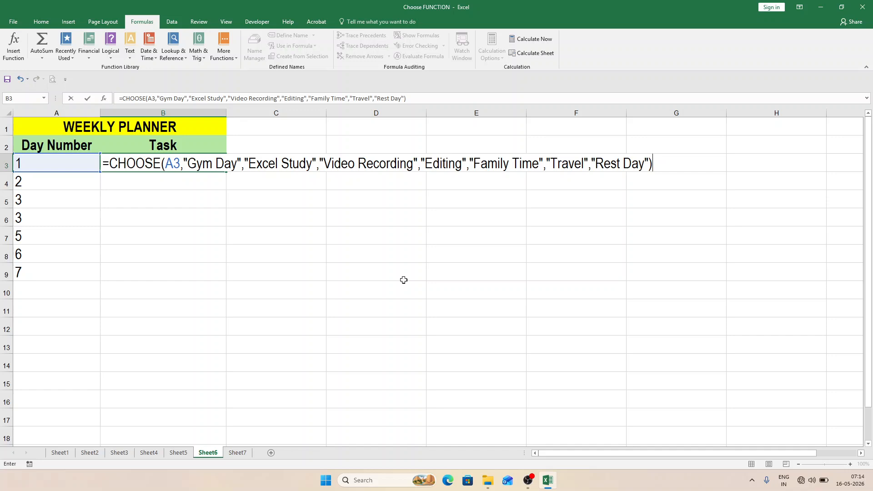
pyautogui.press('Return')
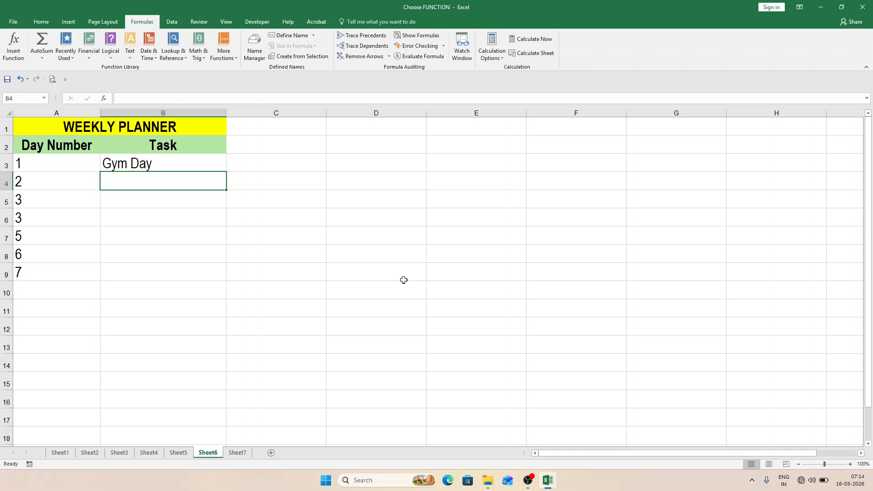
# Fill the B3 task formula down through B9 and check the formulas in B3, B4 and B5
pyautogui.click(160, 162)
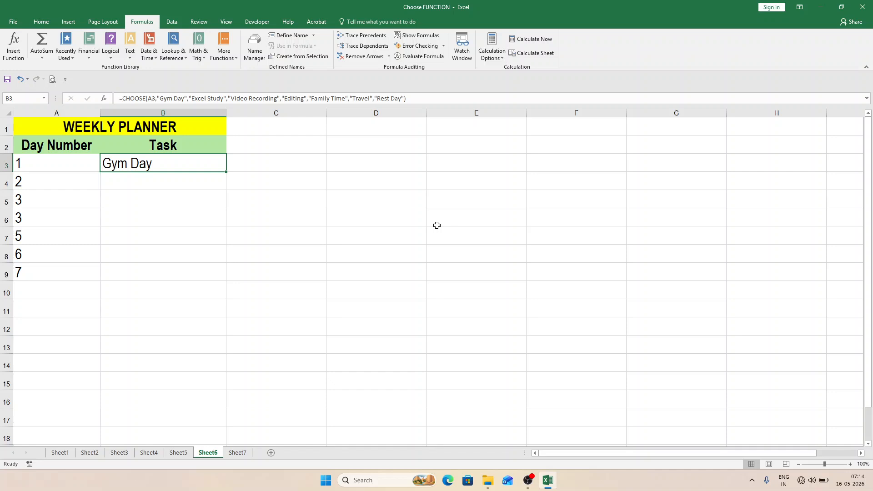
pyautogui.doubleClick(227, 171)
pyautogui.click(169, 181)
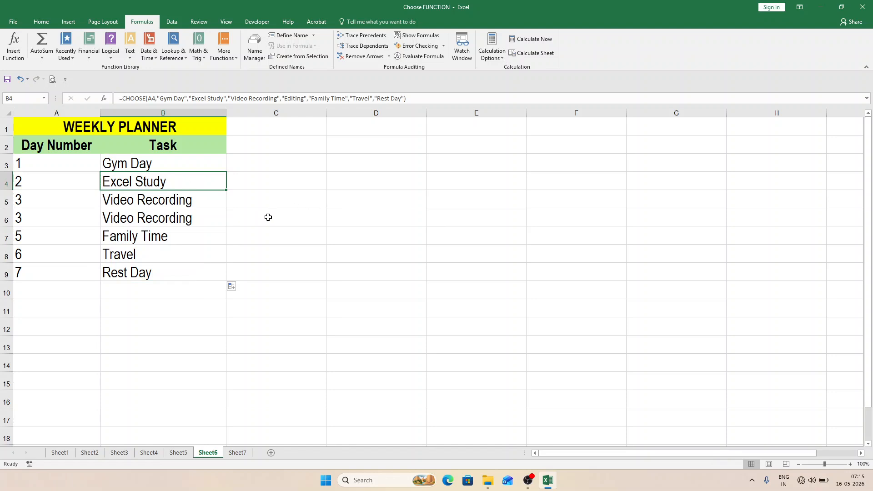
pyautogui.click(161, 164)
pyautogui.click(199, 191)
pyautogui.click(194, 180)
pyautogui.click(191, 202)
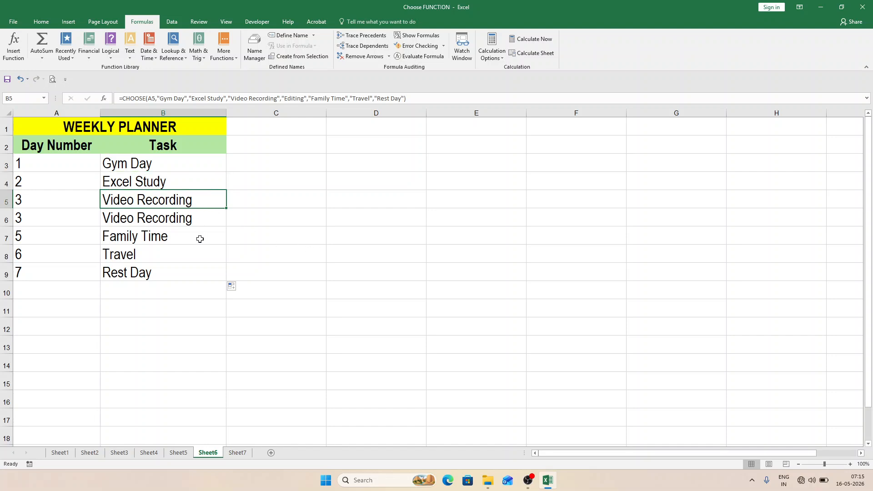
# Change the day number in cell A6 to 4 and check the task formulas in B6 and B7
pyautogui.click(40, 222)
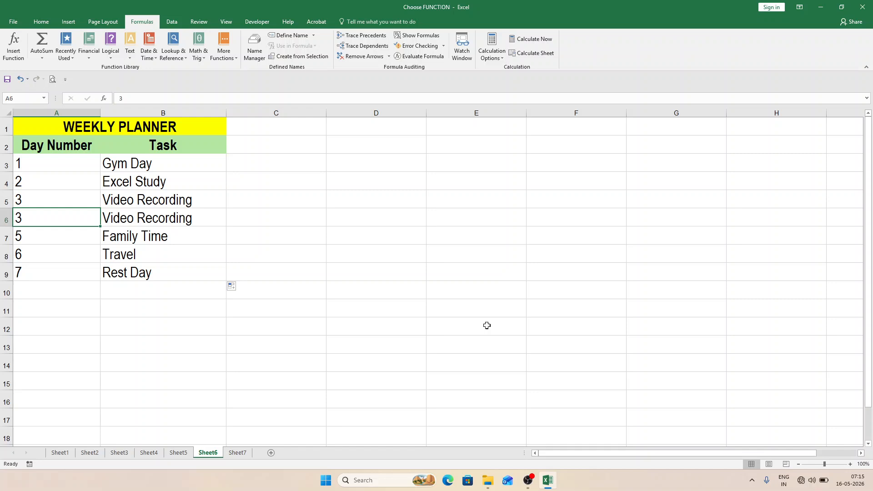
pyautogui.write('4')
pyautogui.press('Return')
pyautogui.press('Up')
pyautogui.press('Right')
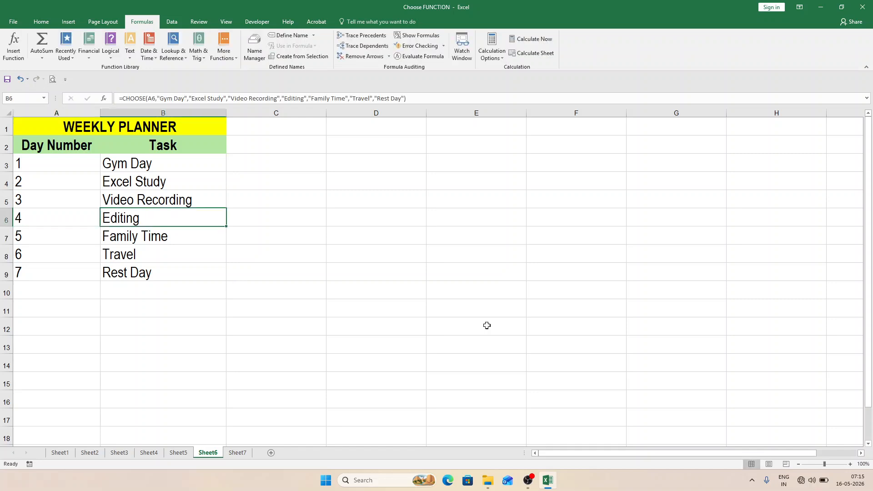
pyautogui.press('Down')
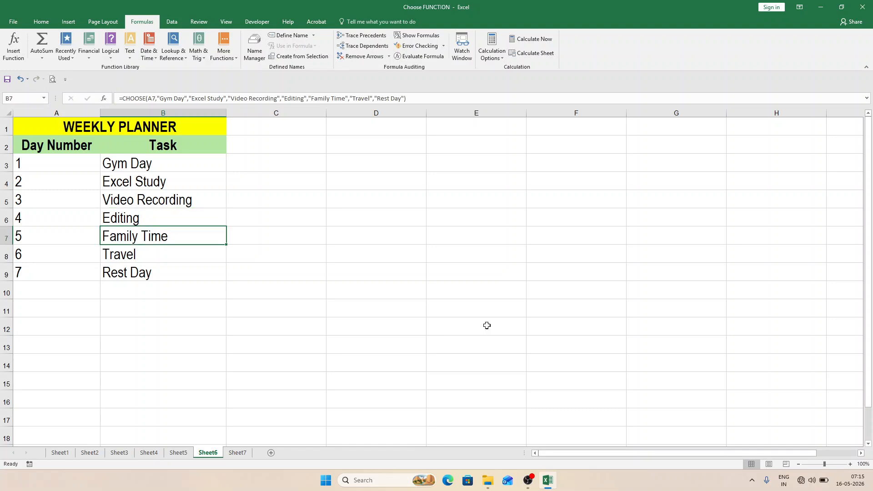
# Check the task formulas in B8 and B9 and the day numbers in A9 and A7
pyautogui.press('Down')
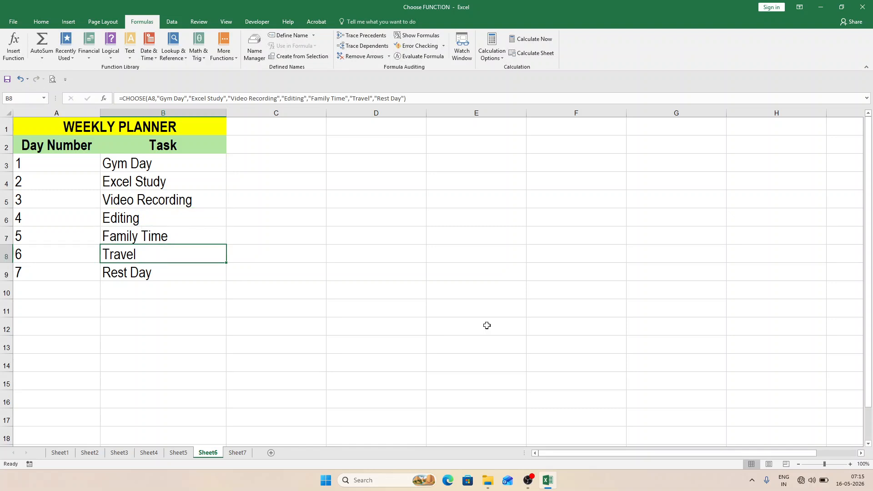
pyautogui.press('Down')
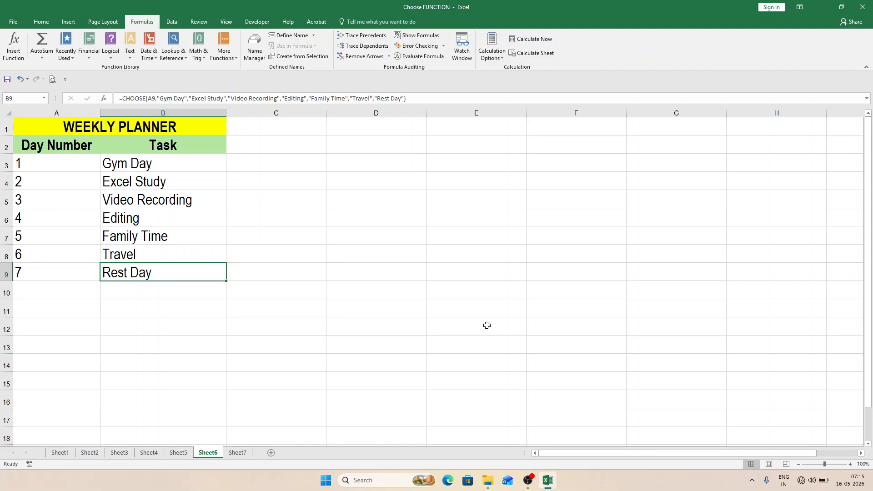
pyautogui.press('Left')
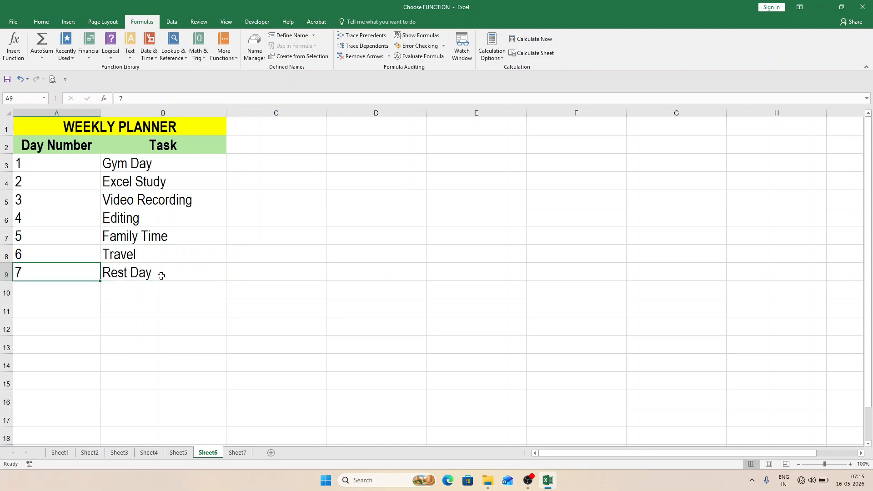
pyautogui.click(42, 237)
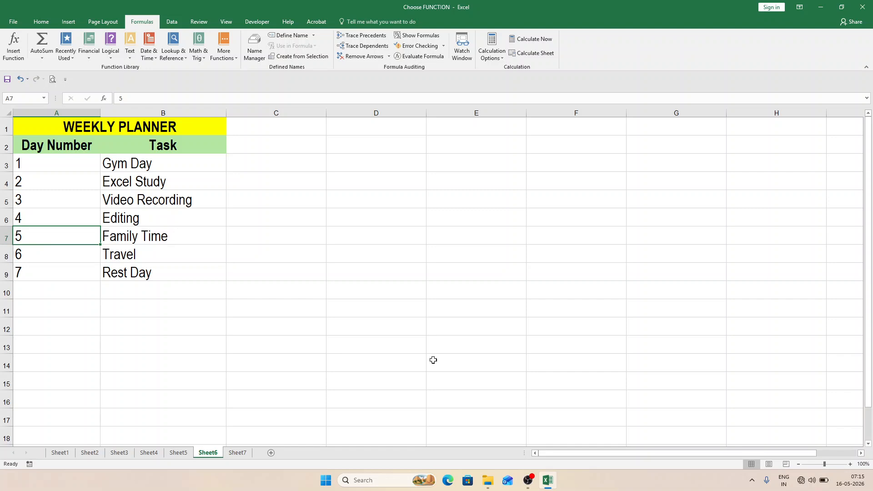
# On Sheet7, begin an IF formula in B3 that returns "Red" when A3 equals 1
pyautogui.click(237, 452)
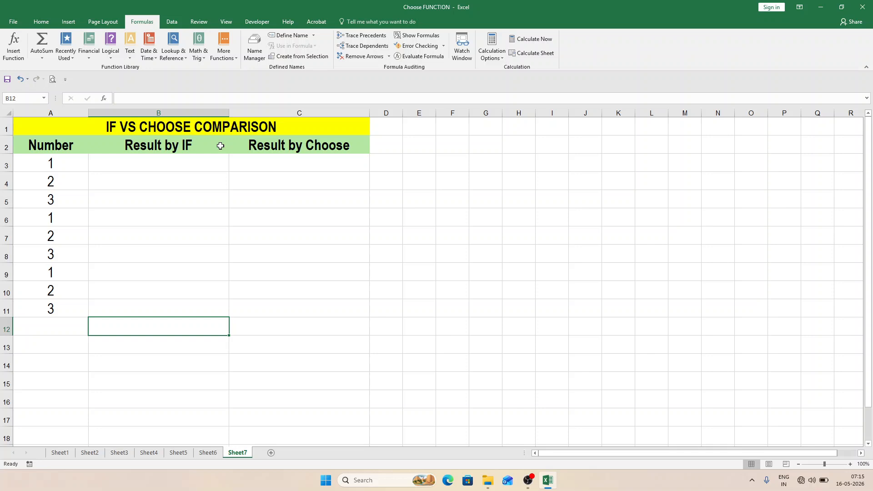
pyautogui.click(177, 165)
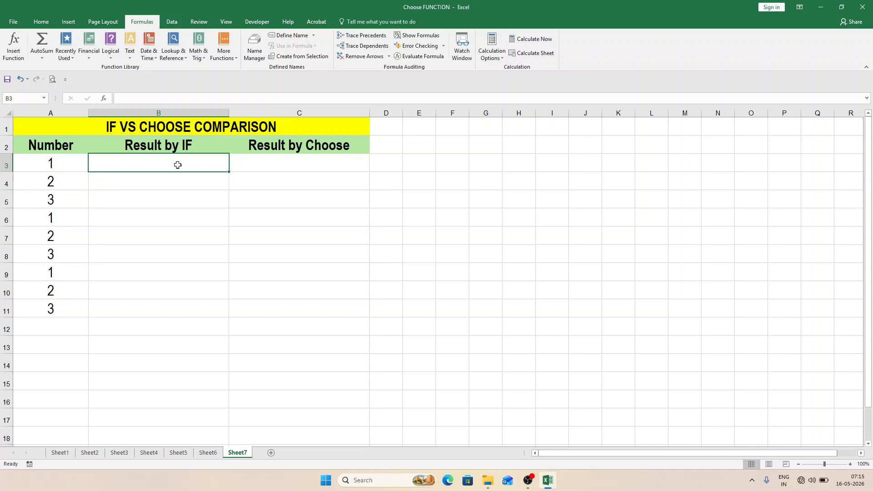
pyautogui.write('=')
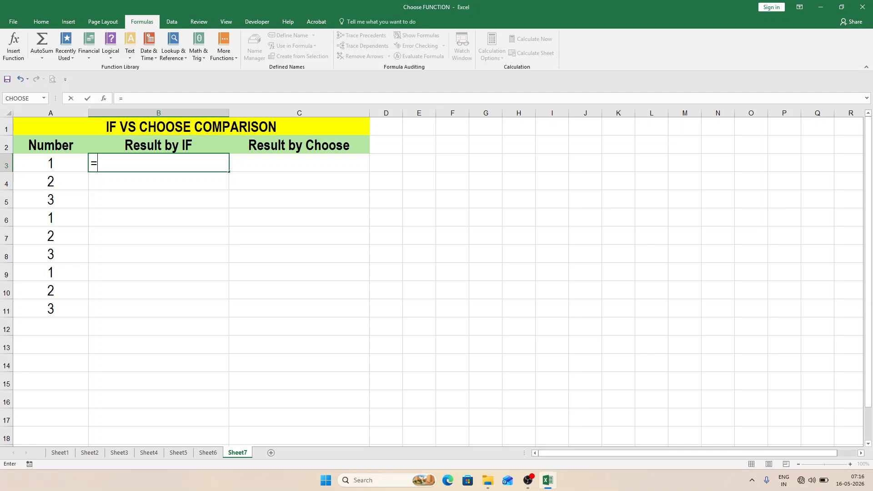
pyautogui.write('if(')
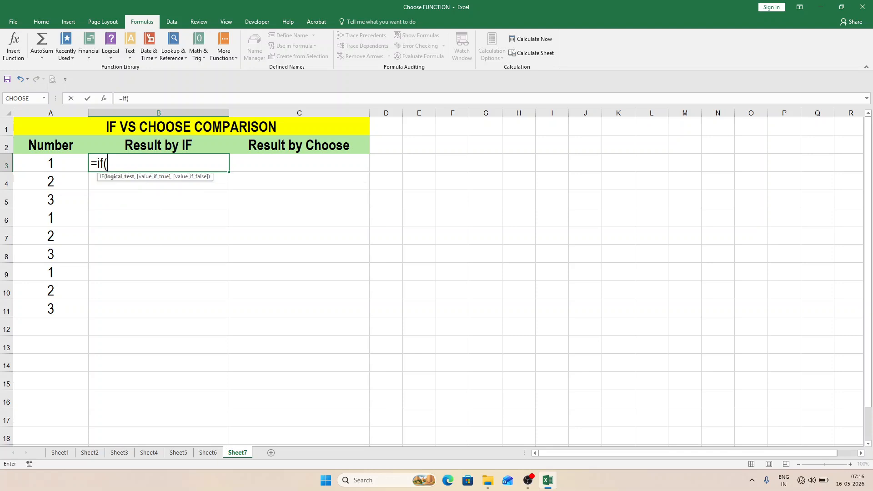
pyautogui.write('a3')
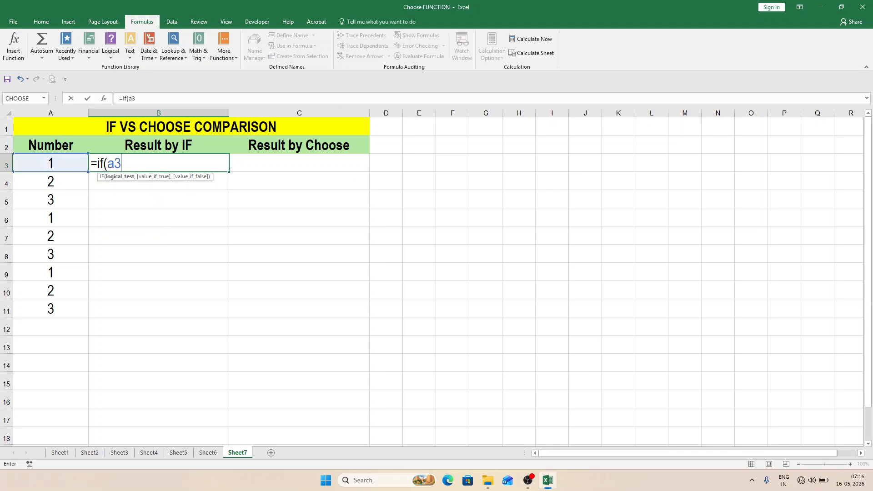
pyautogui.write('=1,"Red",i')
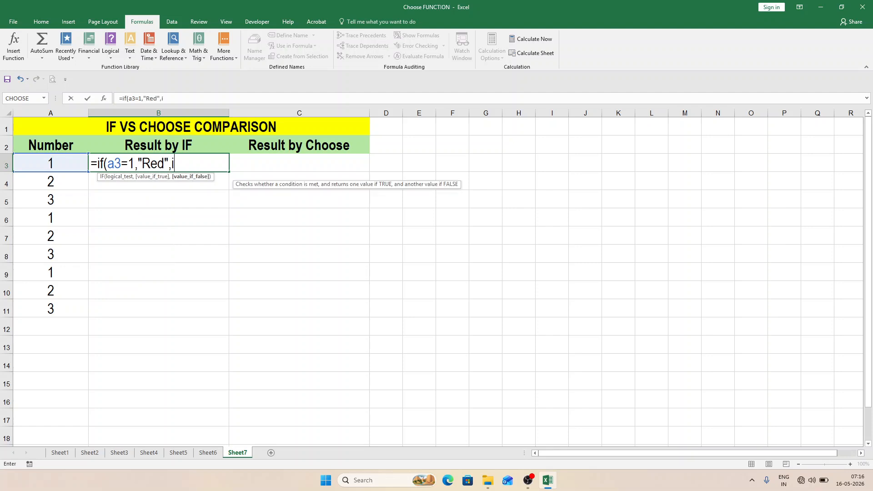
# Nest IF tests in the B3 formula returning "Blue" for A3=2, "Green" for A3=3 and "Invalid" otherwise, and commit it
pyautogui.write('f(a3=2,"')
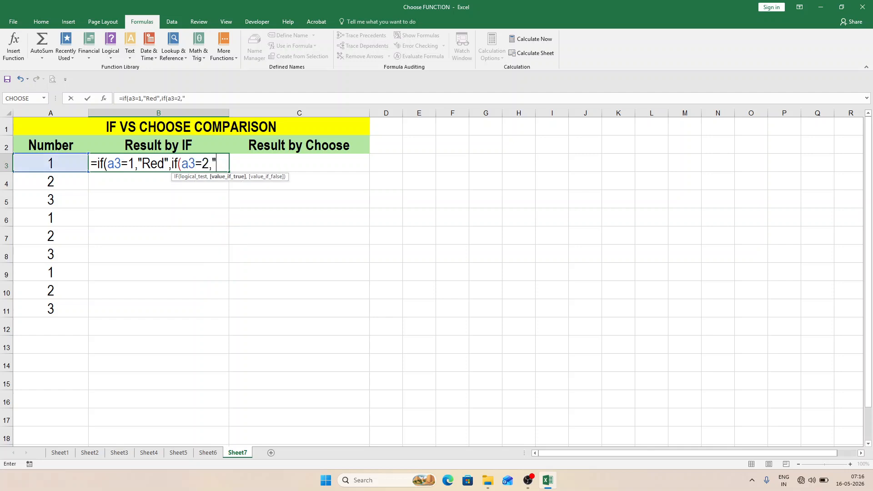
pyautogui.write('Blue",if')
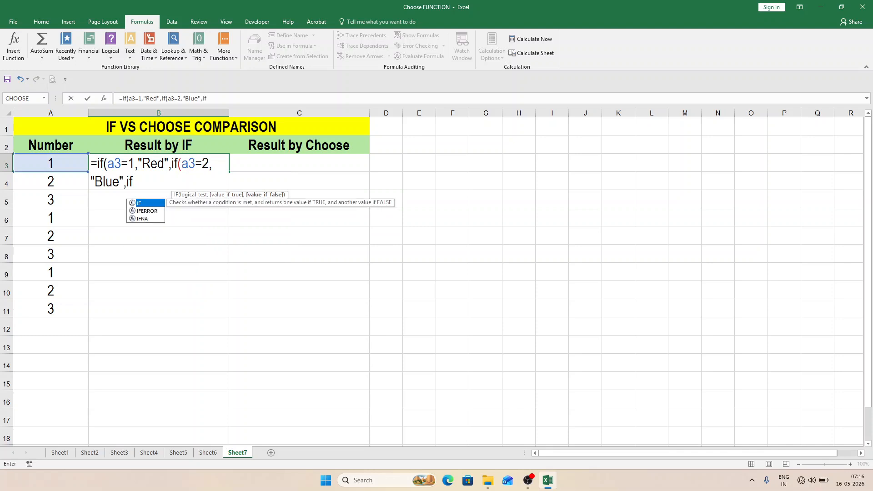
pyautogui.write('(a3=3')
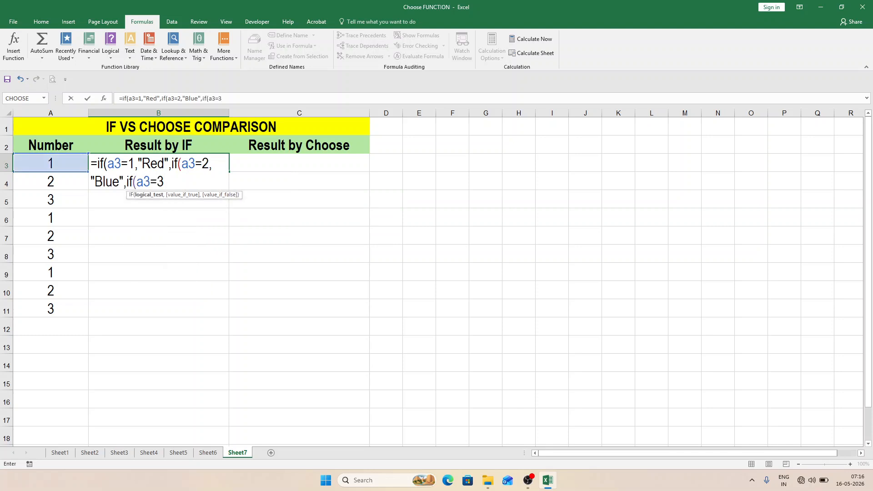
pyautogui.write(',"')
pyautogui.write('Gre')
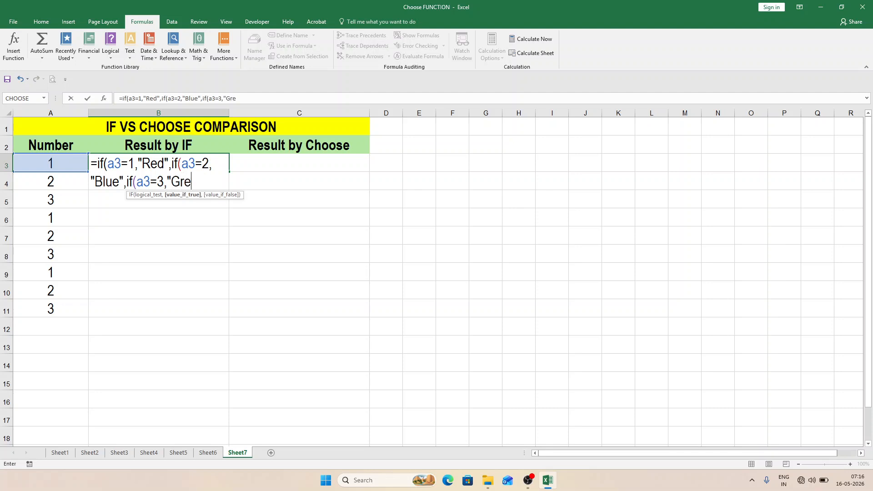
pyautogui.write('en","Invalid')
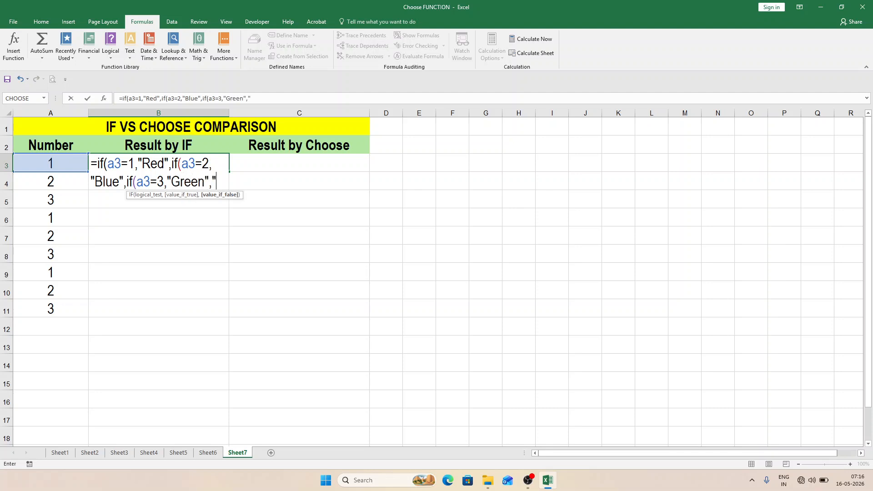
pyautogui.write('")')
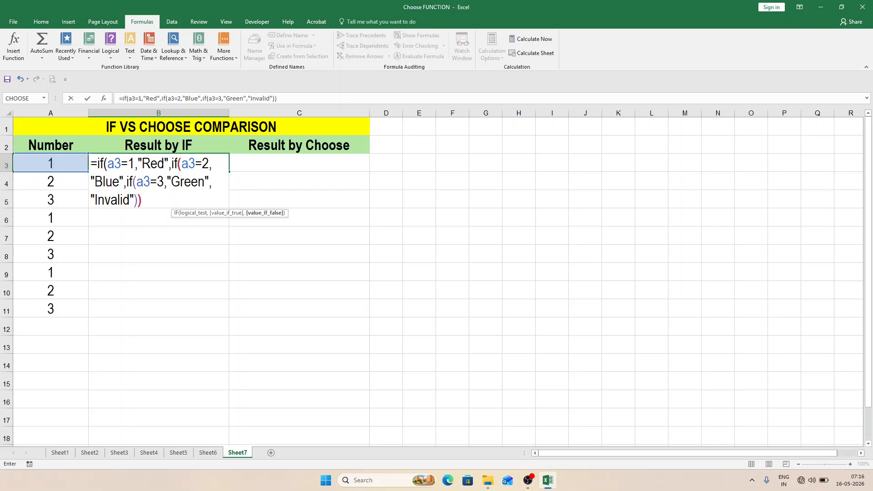
pyautogui.write(')')
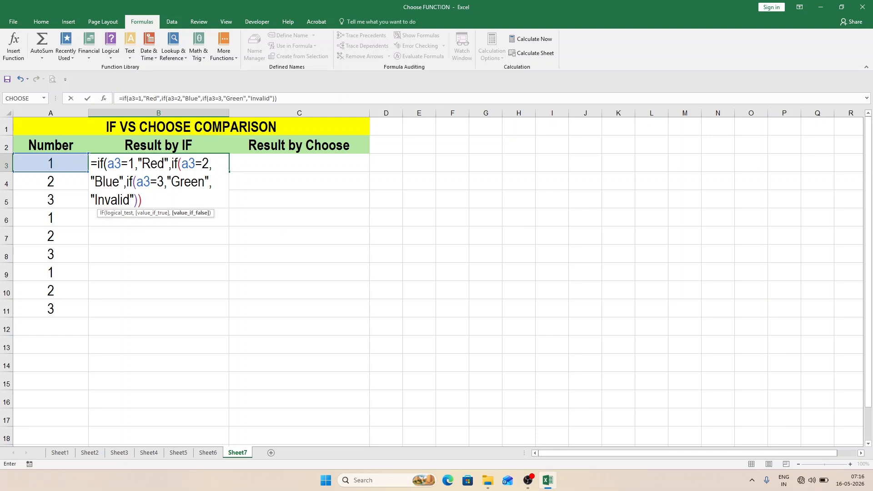
pyautogui.write(')')
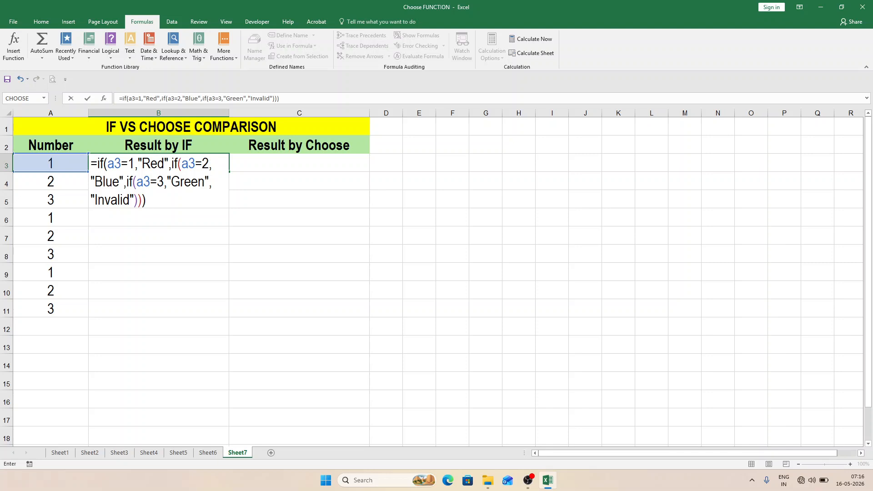
pyautogui.press('Return')
# Fill the B3 nested IF formula down through B11 and check the formulas in B3, B4 and B5
pyautogui.click(177, 165)
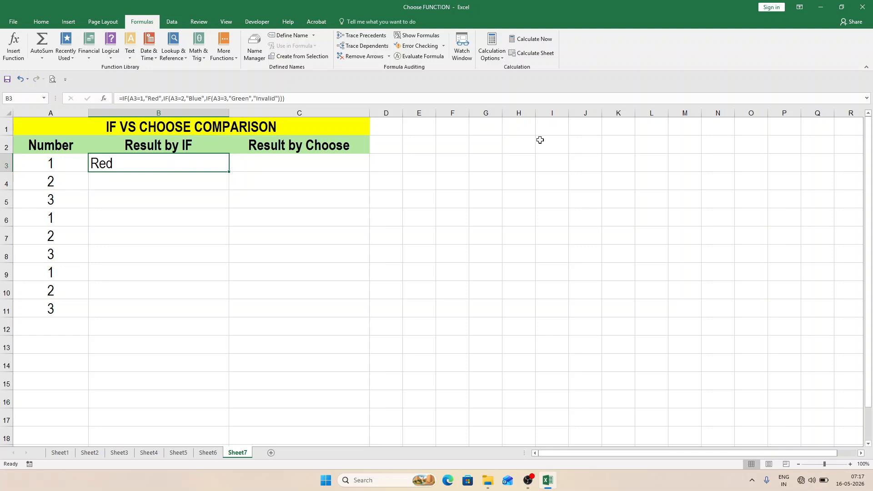
pyautogui.doubleClick(230, 172)
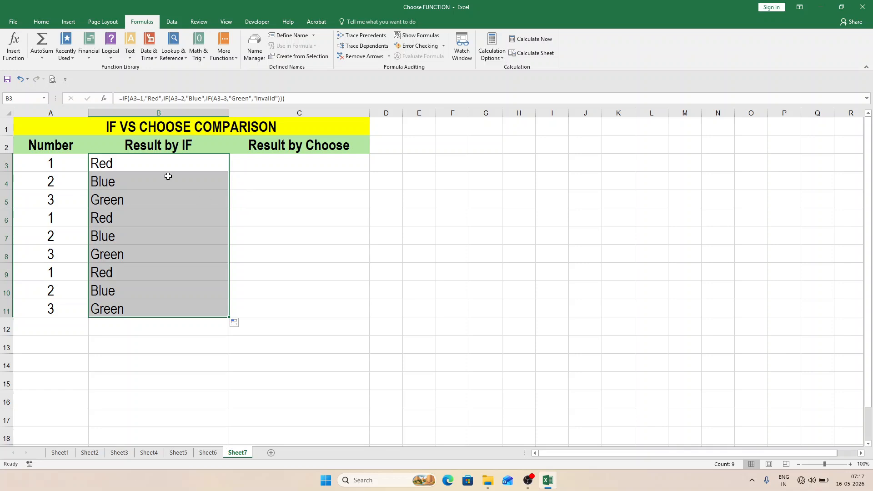
pyautogui.click(159, 163)
pyautogui.click(142, 181)
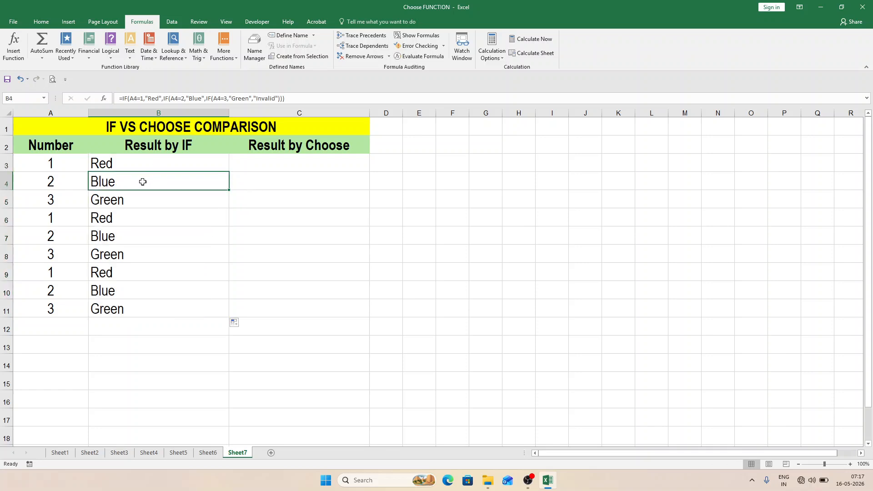
pyautogui.click(152, 206)
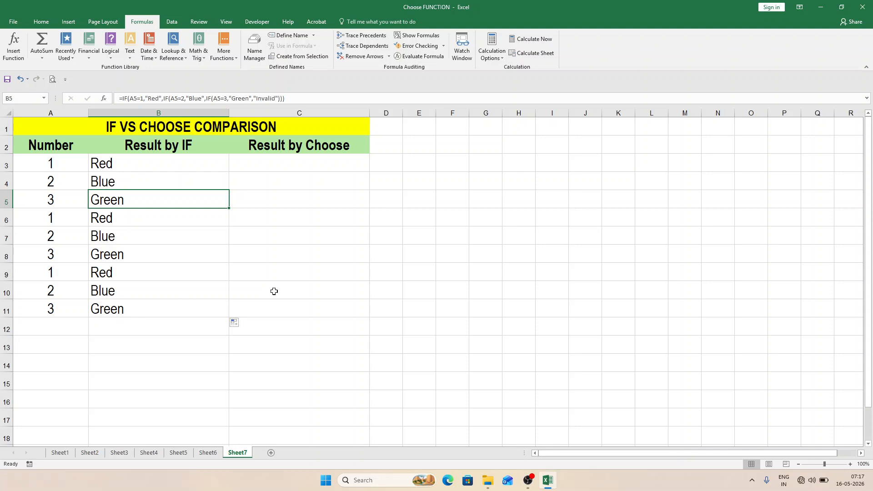
# Enter a CHOOSE formula in C3 with A3 as the index and "Red", "Blue" and "Green" as the values
pyautogui.click(289, 164)
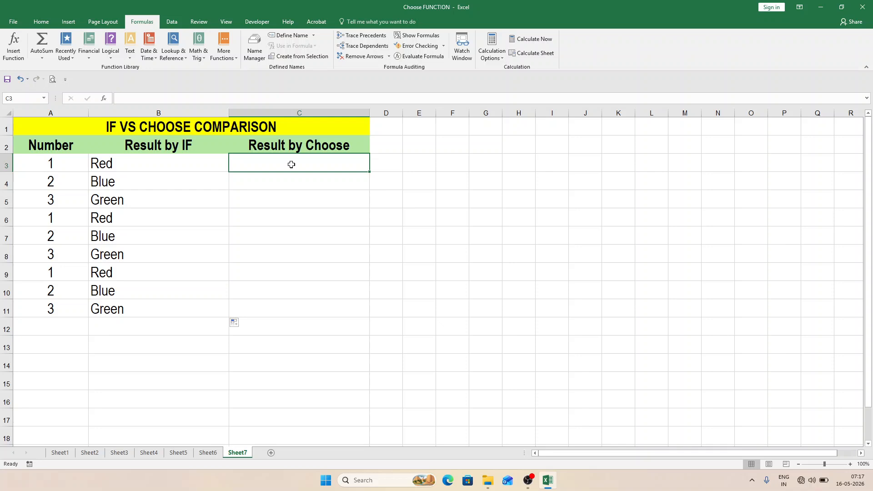
pyautogui.write('=')
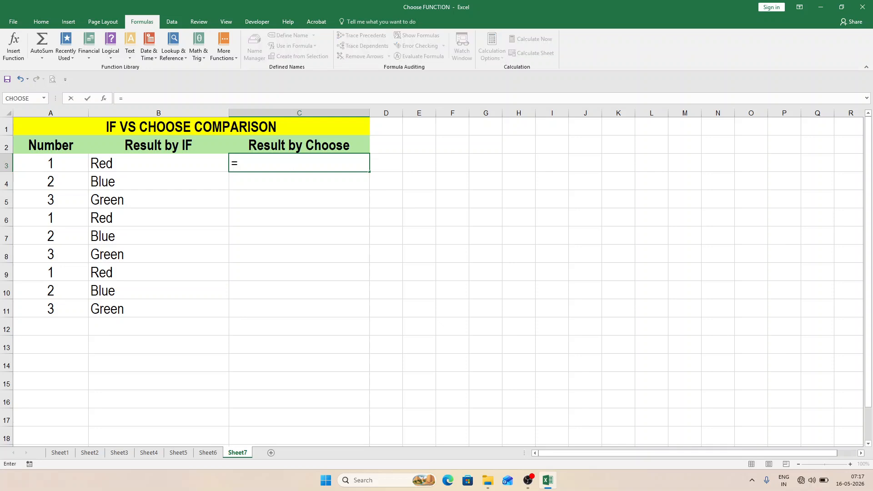
pyautogui.write('choose')
pyautogui.press('Tab')
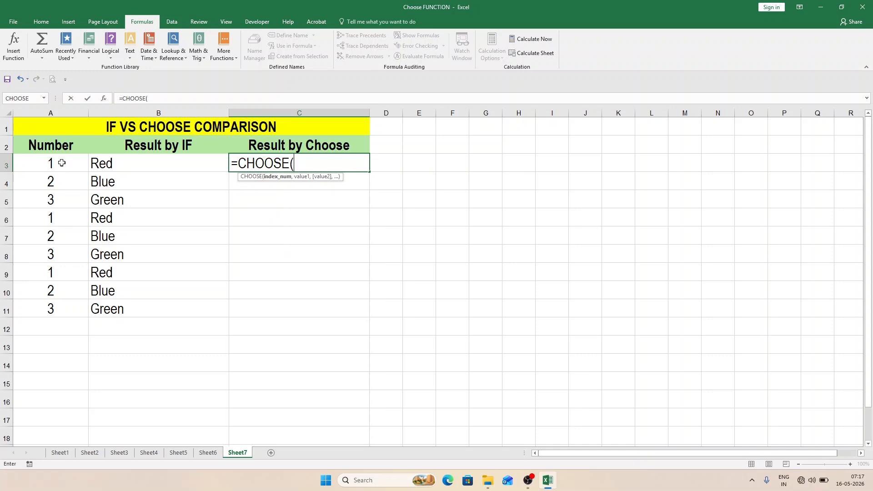
pyautogui.write('a3')
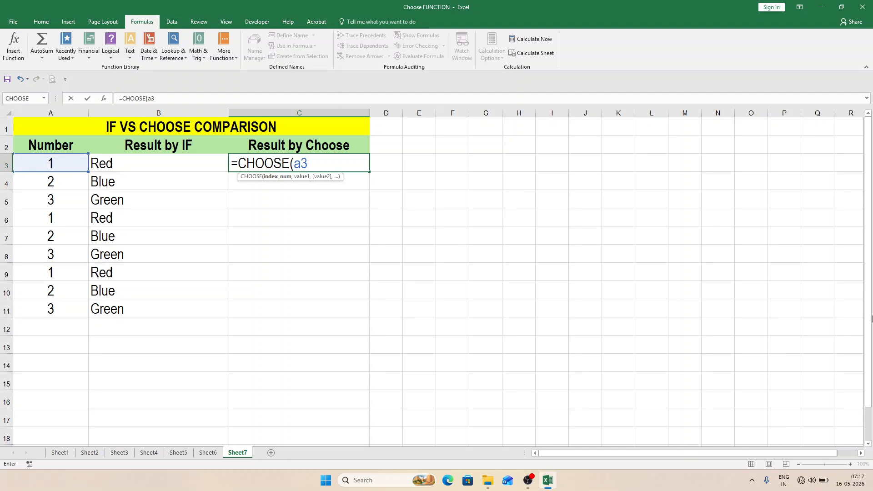
pyautogui.write(',"Red",')
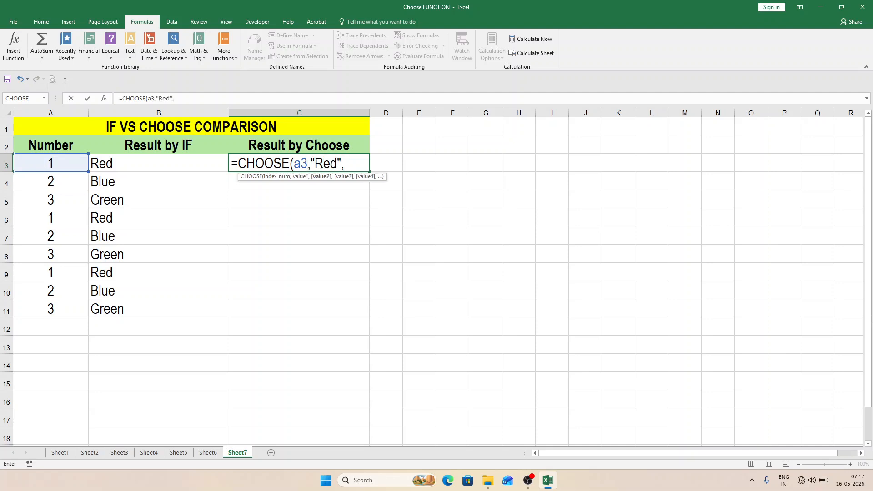
pyautogui.write('"Blue","Green"')
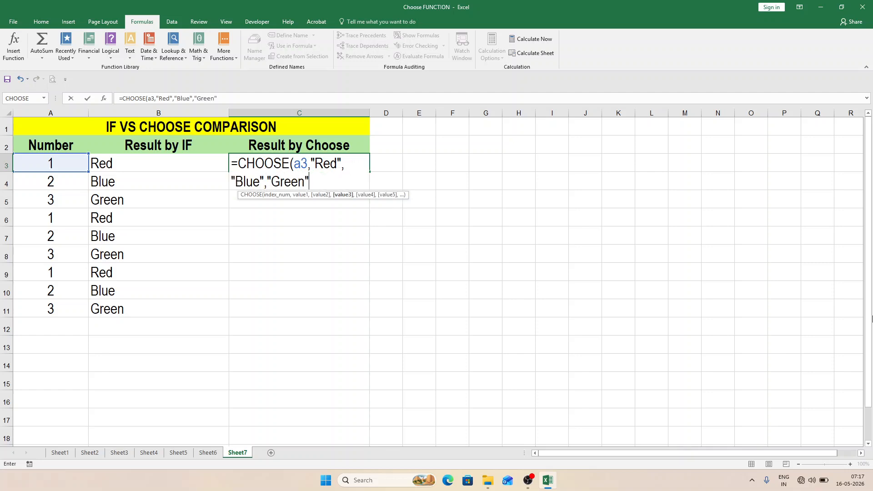
pyautogui.write(')')
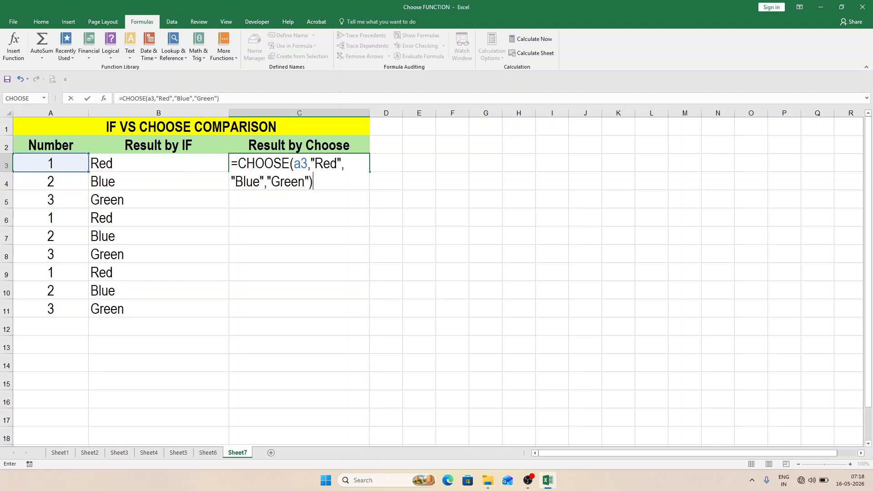
pyautogui.hotkey('ctrl', 'Return')
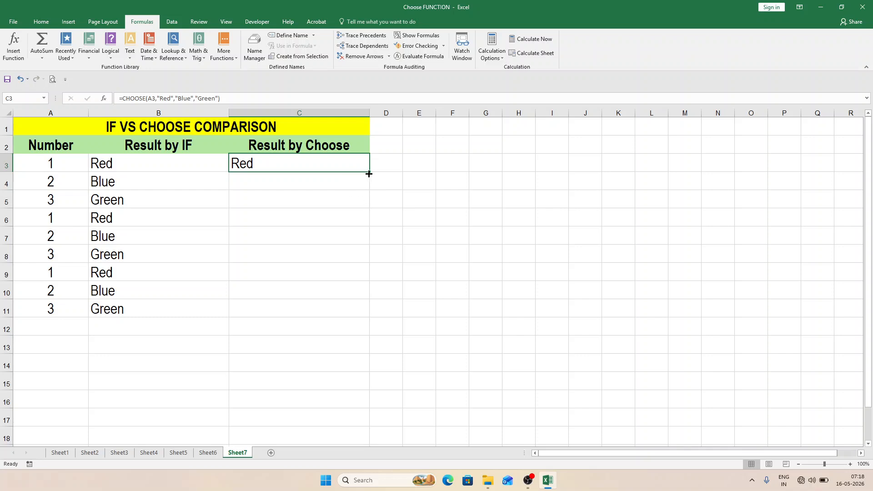
# Fill the C3 CHOOSE formula down through C11 and check the formulas in C3, C4 and C5
pyautogui.doubleClick(369, 172)
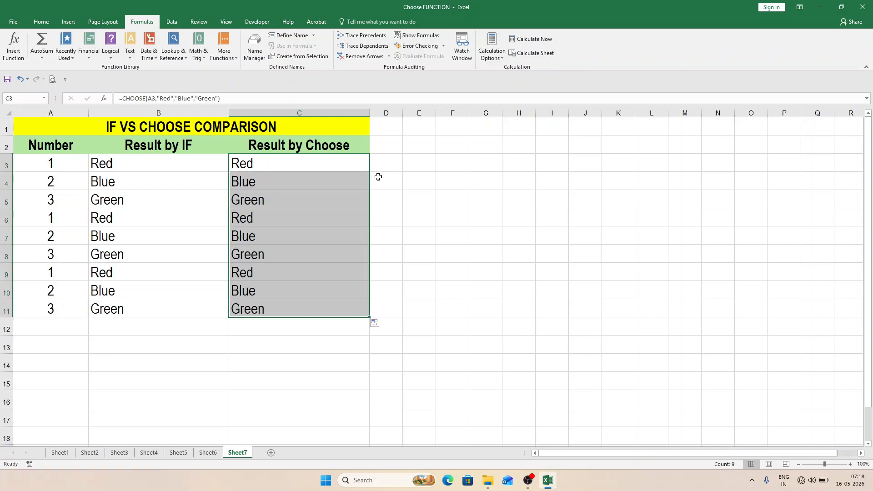
pyautogui.click(275, 162)
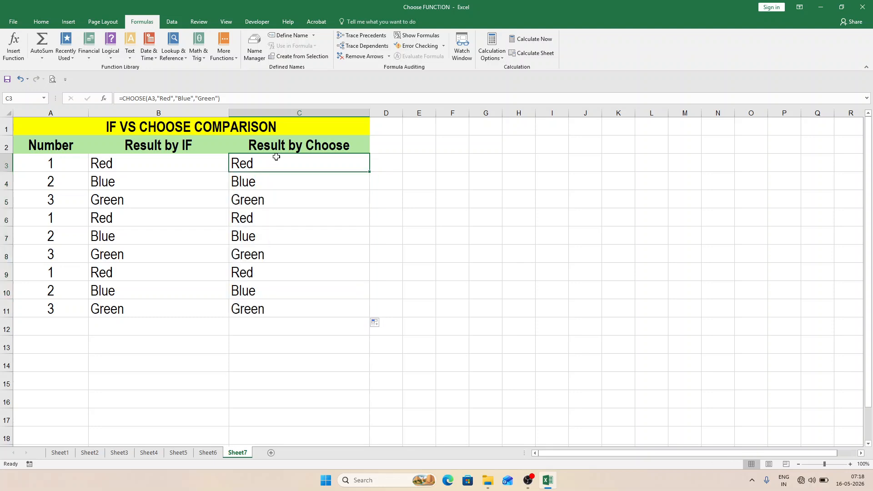
pyautogui.click(311, 180)
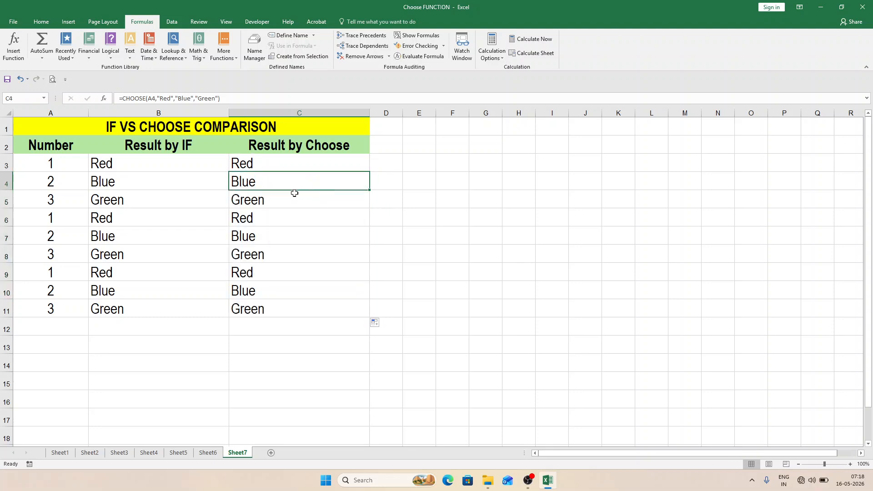
pyautogui.click(285, 204)
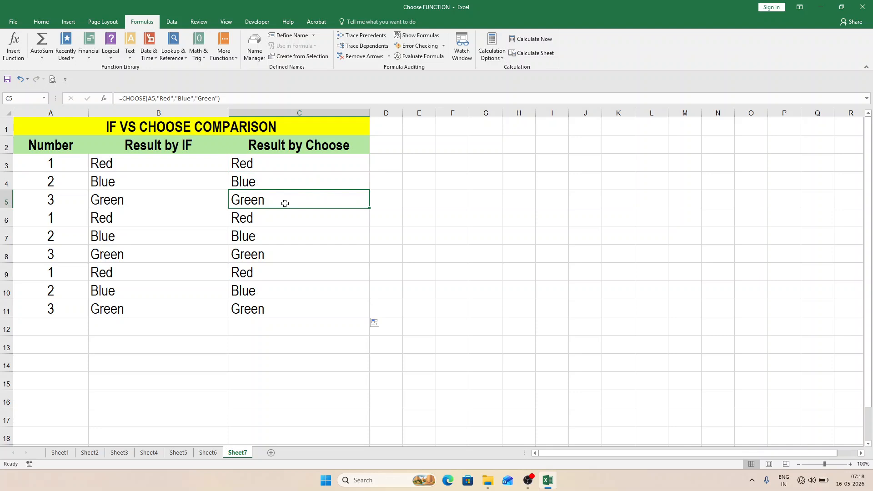